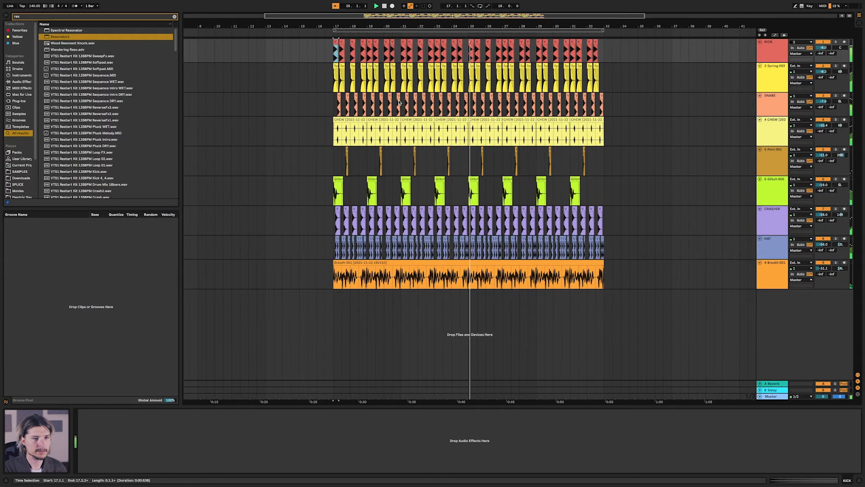
Add an audio track below the Breath track, set its input to Resampling, and record the full beat from bar 17 to bar 33
{"action": "left_click", "coordinate": [770, 268]}
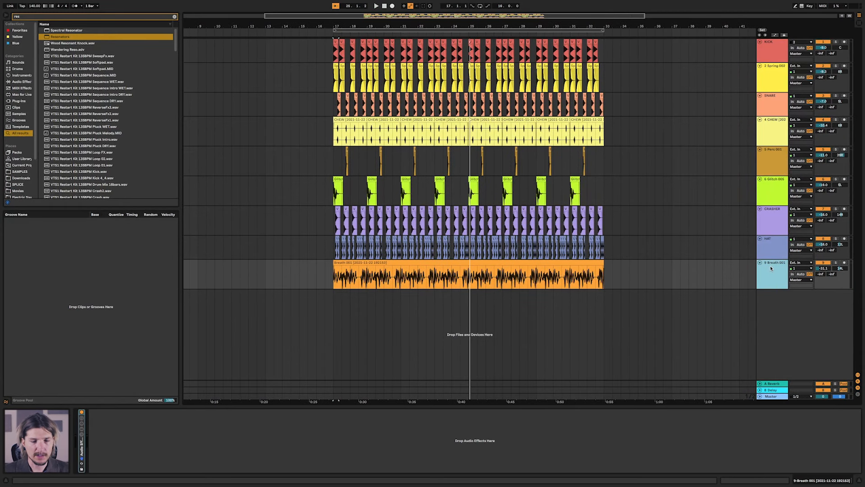
{"action": "key", "text": "ctrl+t"}
{"action": "left_click", "coordinate": [802, 293]}
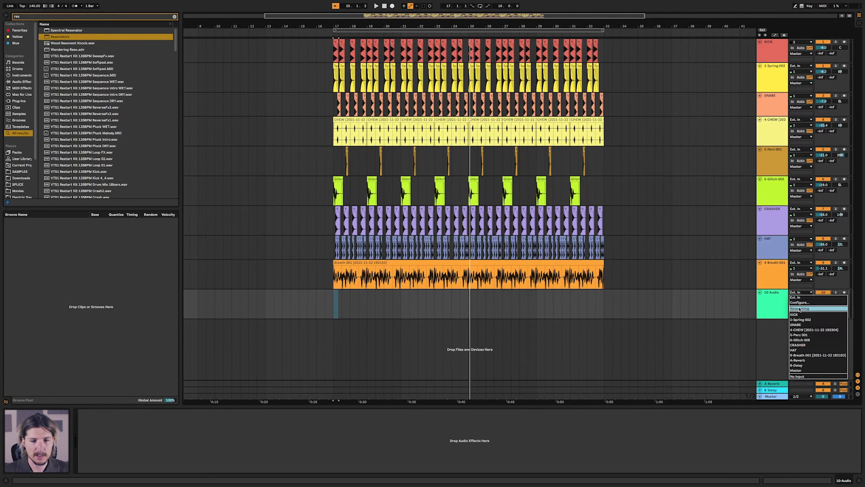
{"action": "left_click", "coordinate": [802, 309]}
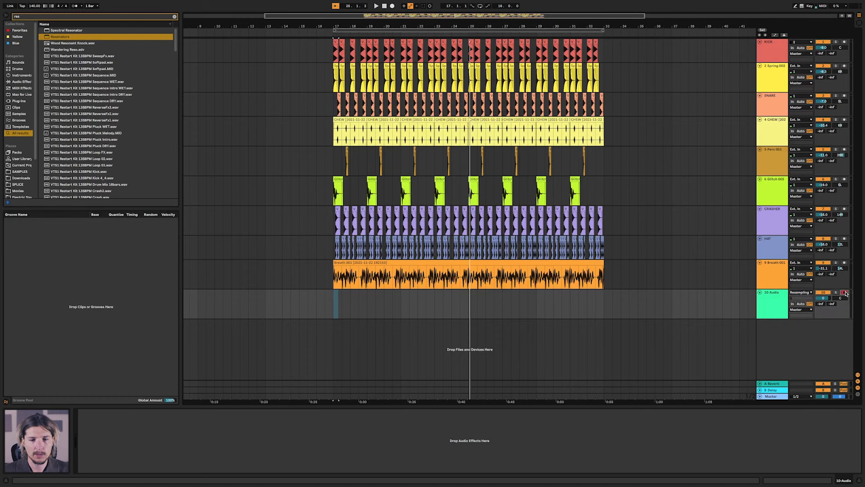
{"action": "left_click", "coordinate": [391, 6]}
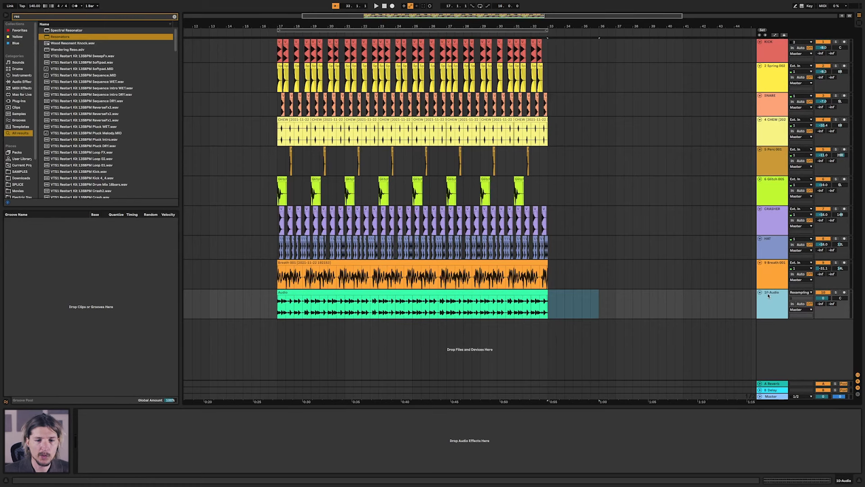
Duplicate the resampled audio track, including its recorded clip, three times
{"action": "key", "text": "ctrl+d"}
{"action": "key", "text": "ctrl+d"}
{"action": "key", "text": "ctrl+d"}
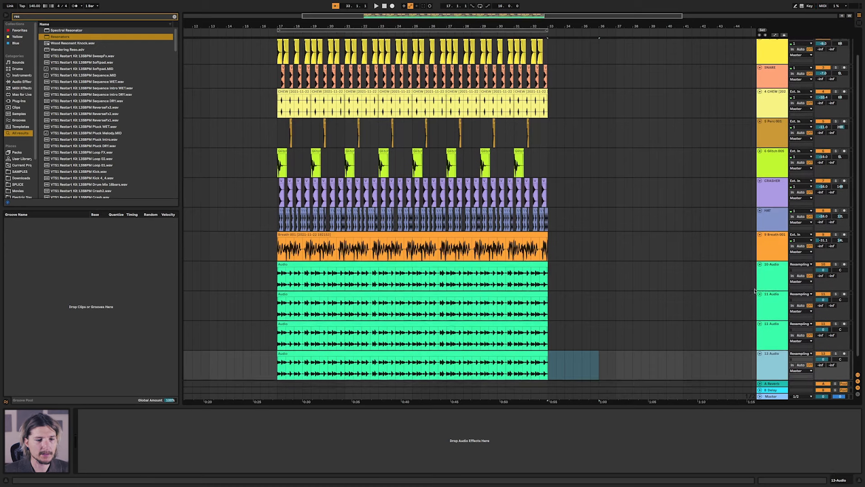
{"action": "left_click", "coordinate": [776, 254]}
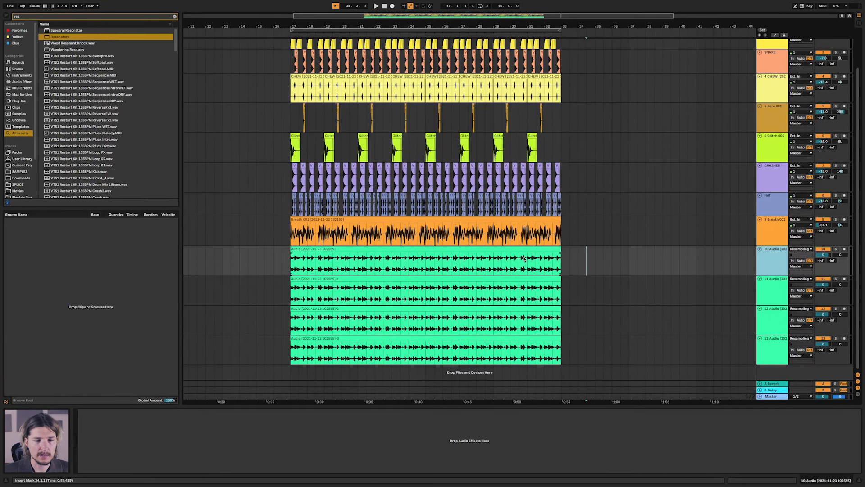
Rename the first duplicate track as REVERSE and reverse its audio clip
{"action": "left_click", "coordinate": [777, 283]}
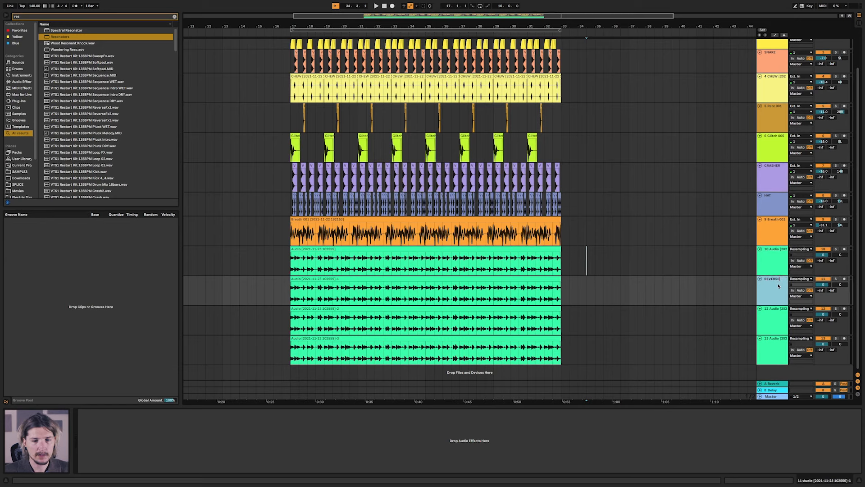
{"action": "left_click", "coordinate": [777, 310]}
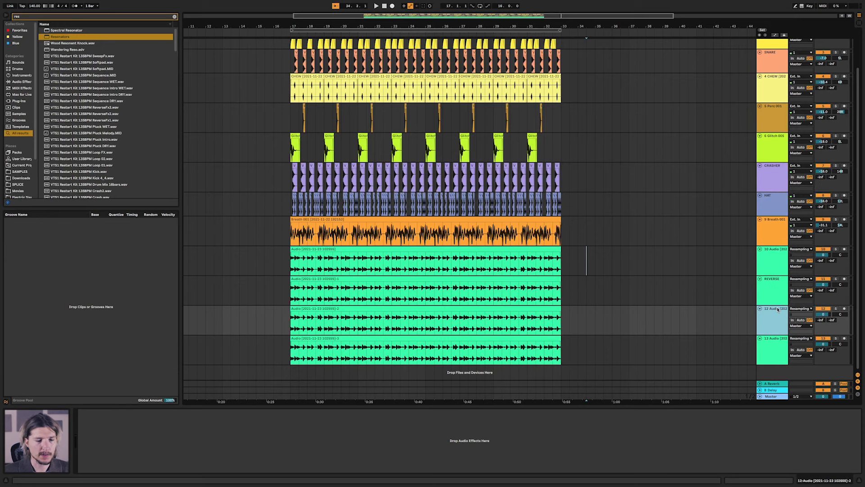
{"action": "left_click", "coordinate": [547, 257]}
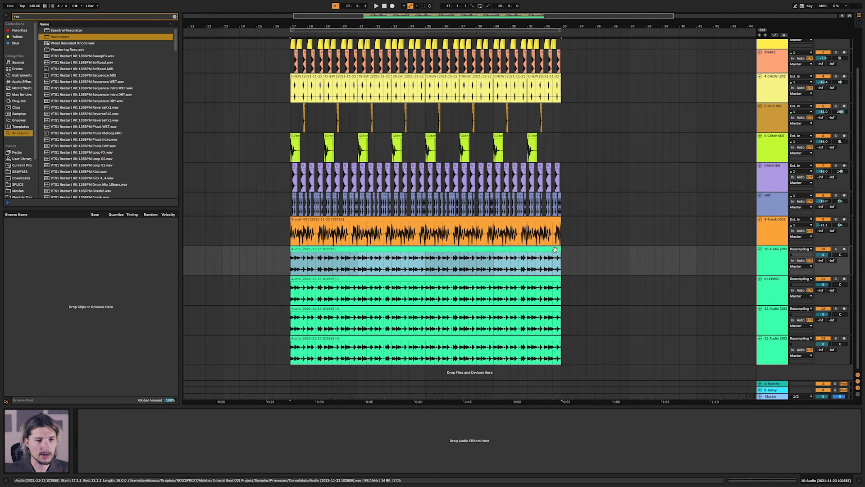
{"action": "left_click", "coordinate": [527, 278]}
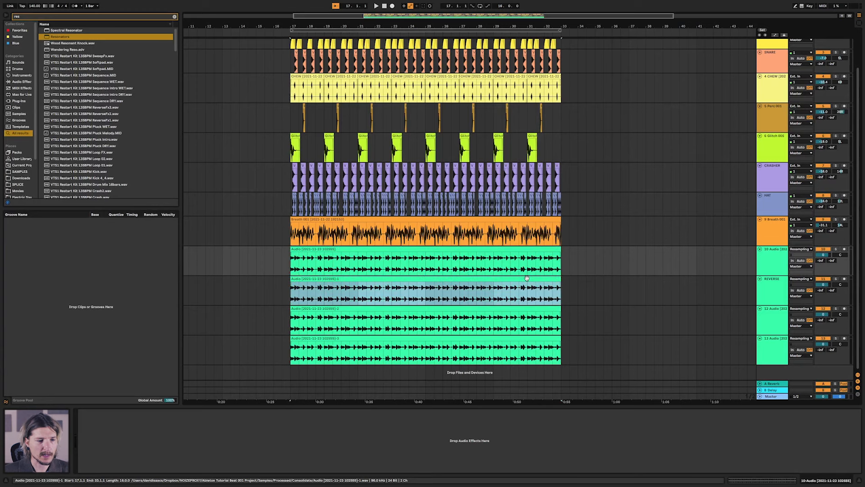
{"action": "left_click", "coordinate": [501, 291]}
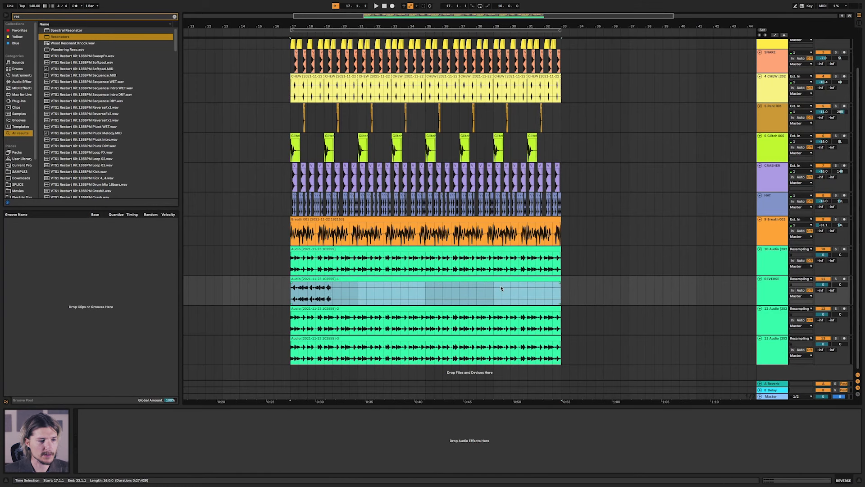
Stretch the 10 Audio track's clip to quarter speed by doubling its warp tempo to 560 BPM
{"action": "left_click", "coordinate": [461, 256]}
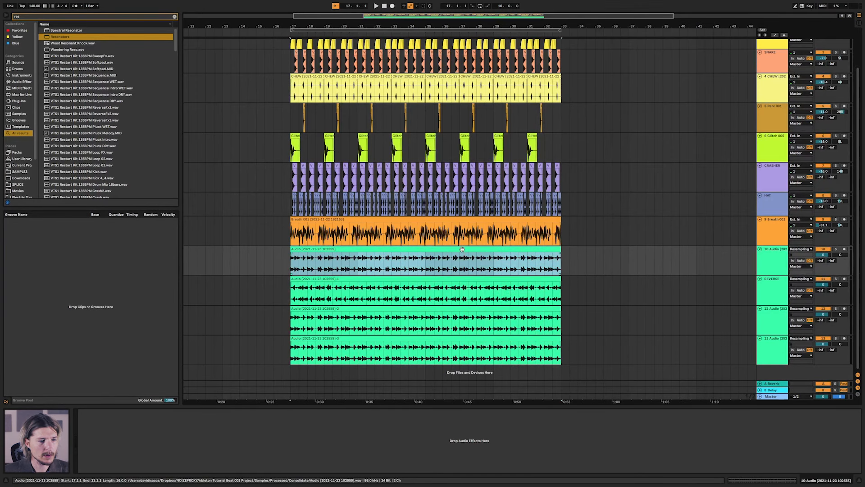
{"action": "double_click", "coordinate": [462, 255]}
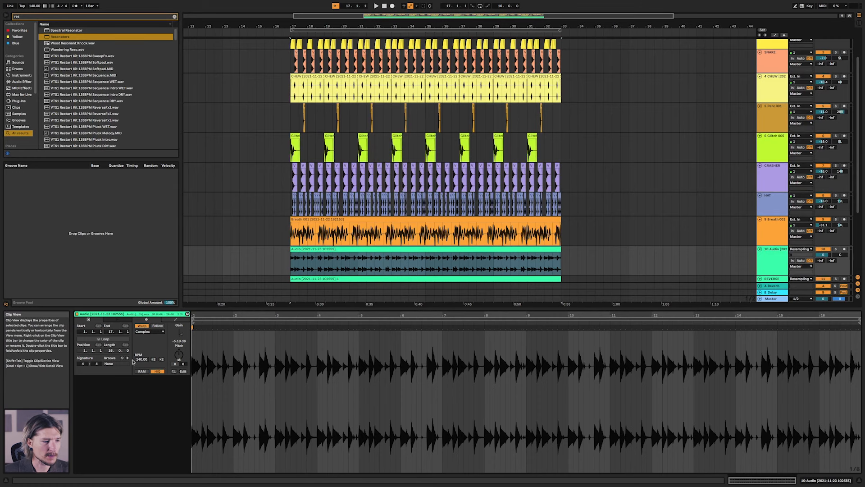
{"action": "left_click", "coordinate": [162, 359]}
{"action": "left_click", "coordinate": [162, 360]}
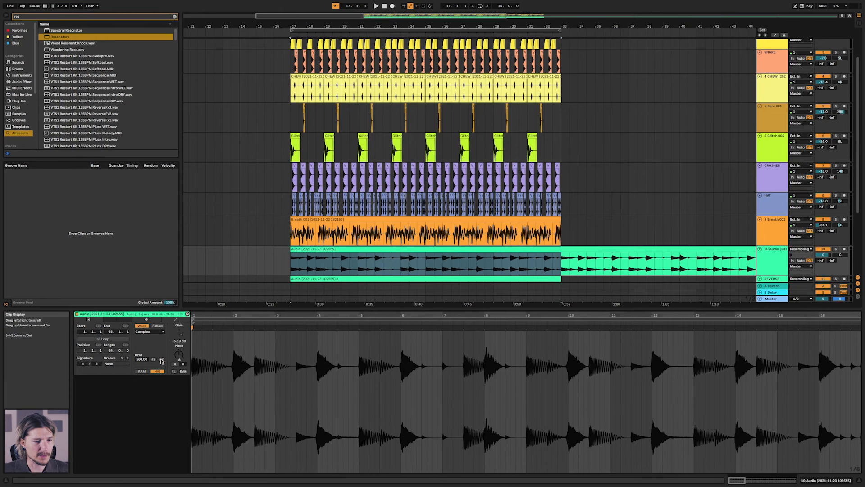
{"action": "left_click", "coordinate": [161, 360]}
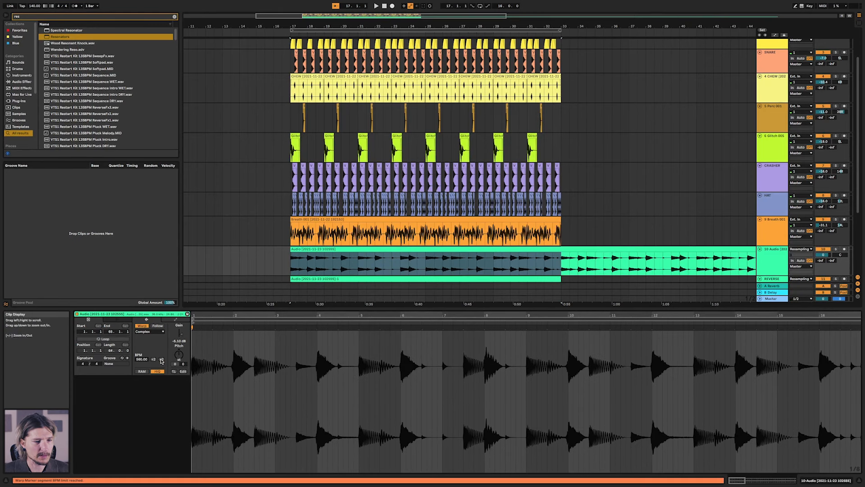
Split the stretched 10 Audio clip at bar 33, delete the excess, and stretch the REVERSE clip to match
{"action": "key", "text": "super+e"}
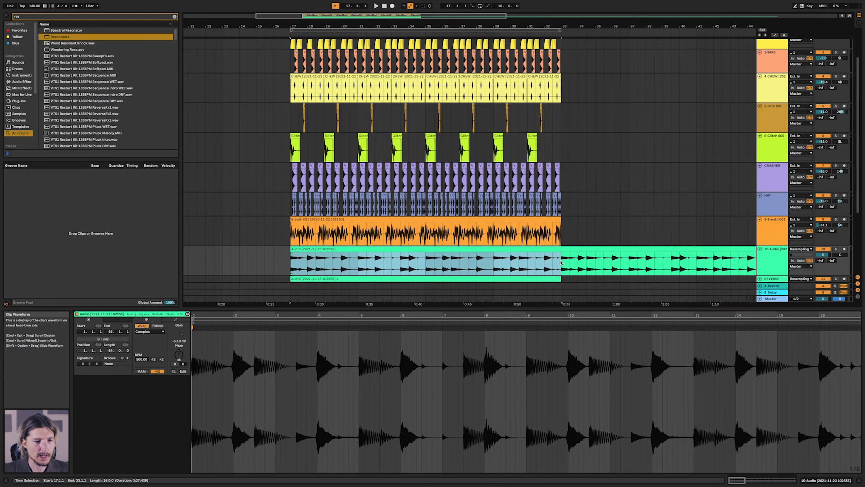
{"action": "left_click", "coordinate": [570, 249]}
{"action": "key", "text": "Delete"}
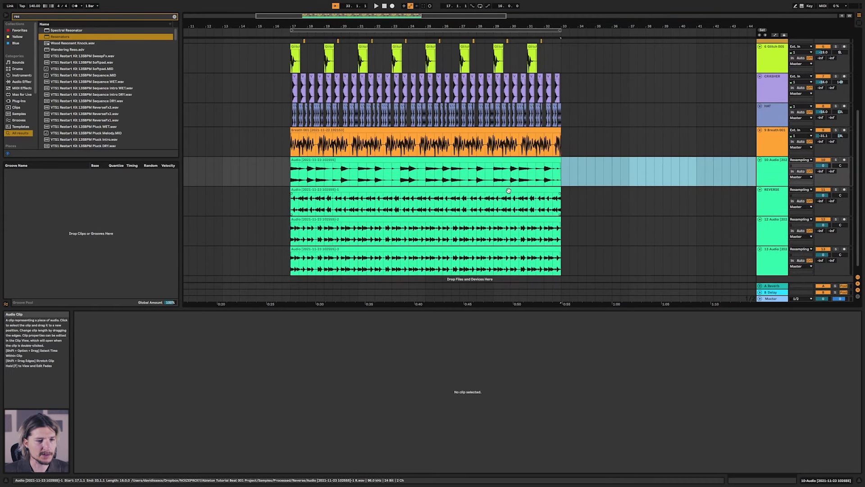
{"action": "left_click", "coordinate": [509, 191]}
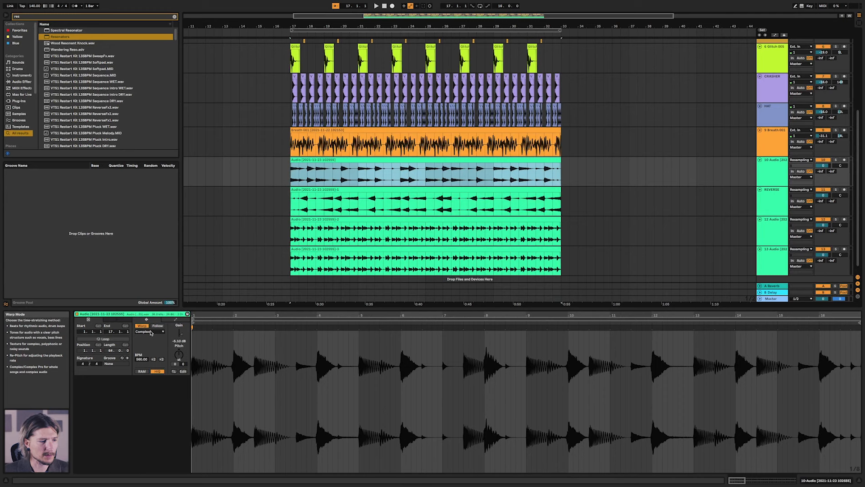
Set the warp mode of the 10 Audio and REVERSE clips to Texture
{"action": "left_click", "coordinate": [151, 332]}
{"action": "left_click", "coordinate": [151, 347]}
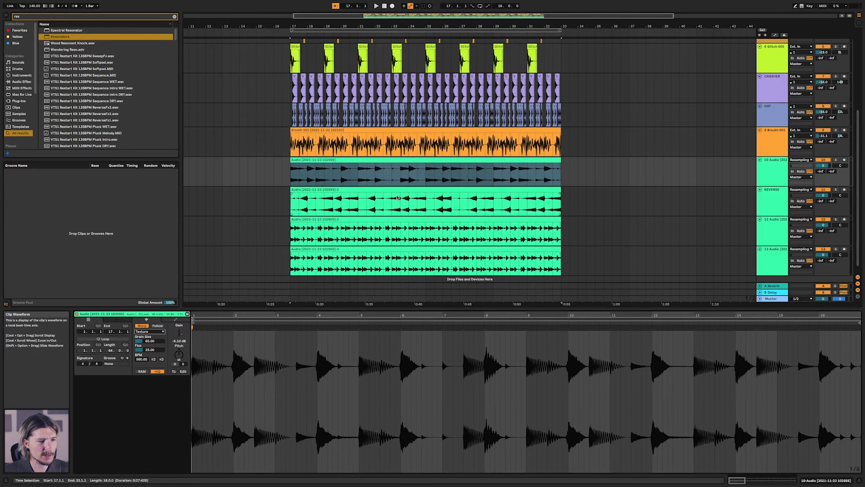
{"action": "left_click", "coordinate": [331, 190]}
{"action": "left_click", "coordinate": [150, 332]}
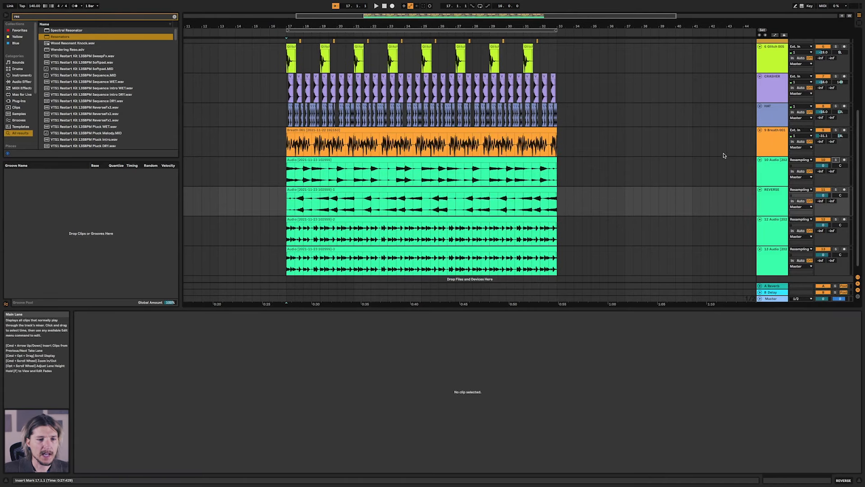
Insert a record-armed audio track below the soloed 10 Audio track, with its input set to Resampling
{"action": "left_click", "coordinate": [773, 171]}
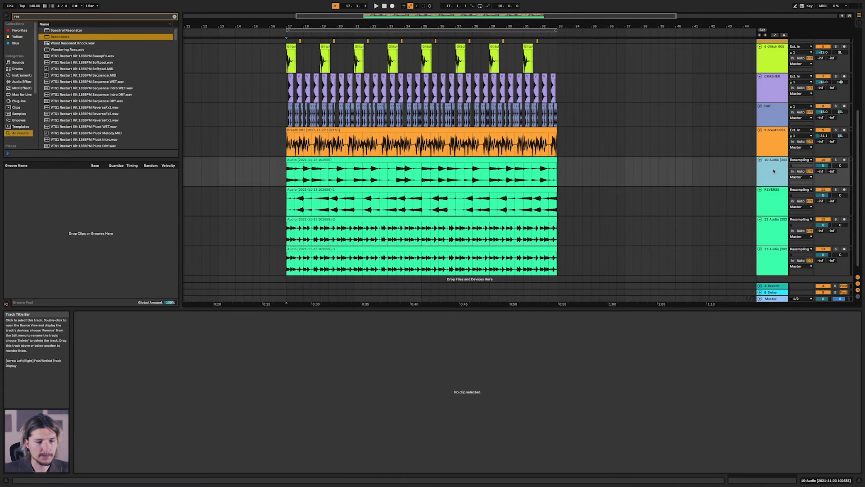
{"action": "key", "text": "ctrl+t"}
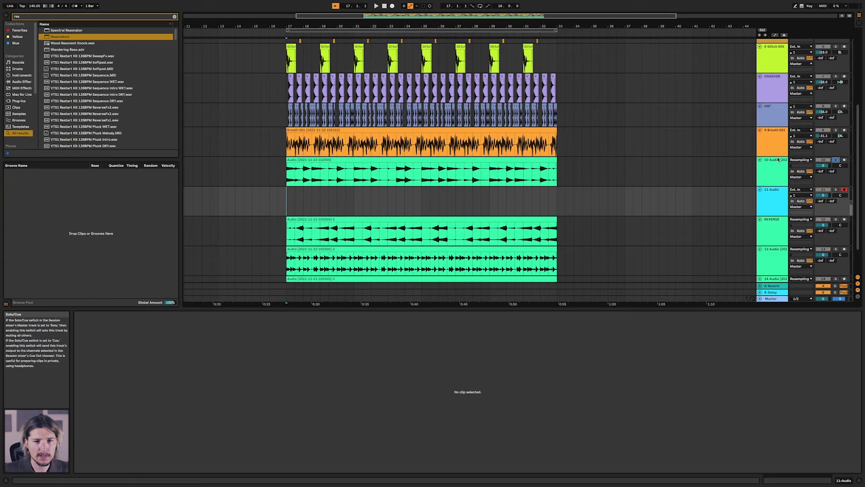
{"action": "left_click", "coordinate": [801, 189]}
{"action": "left_click", "coordinate": [803, 206]}
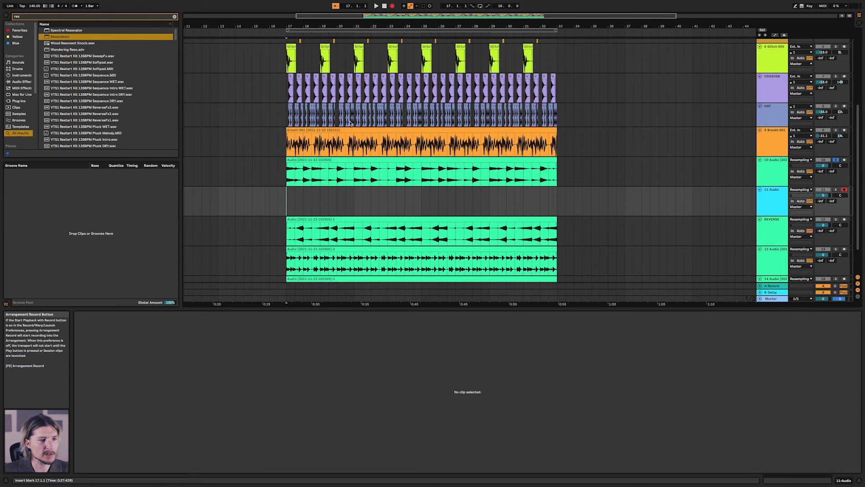
Record the soloed 10 Audio clip onto the new track from bar 17 while sweeping its grain size, with flux at 0.00
{"action": "left_click", "coordinate": [385, 160]}
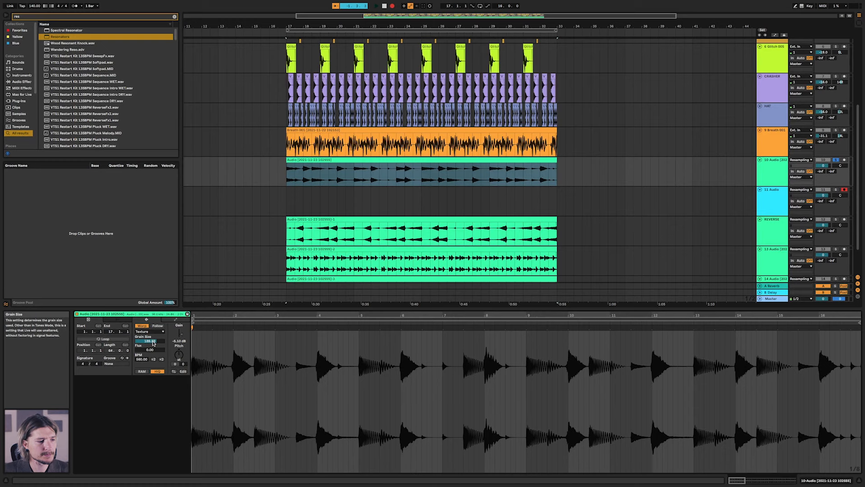
{"action": "mouse_move", "coordinate": [150, 341]}
{"action": "left_mouse_down"}
{"action": "mouse_move", "coordinate": [150, 327]}
{"action": "mouse_move", "coordinate": [150, 351]}
{"action": "mouse_move", "coordinate": [149, 336]}
{"action": "left_mouse_up"}
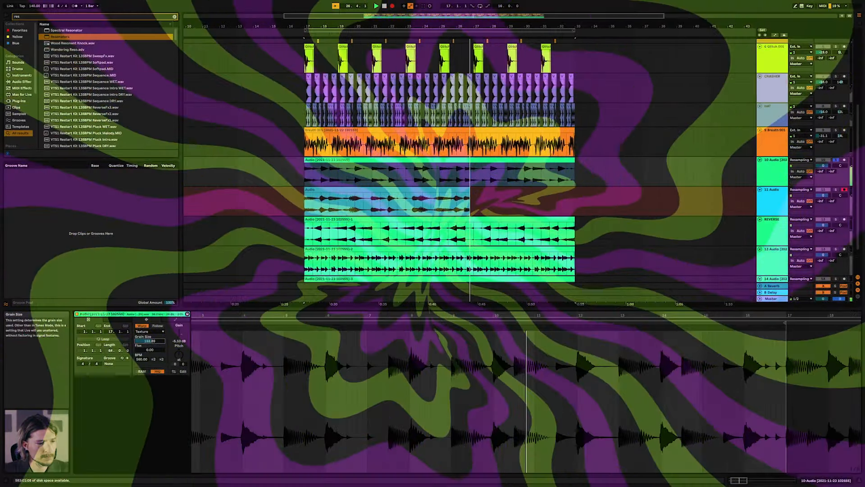
{"action": "left_click_drag", "start_coordinate": [150, 335], "coordinate": [150, 336]}
{"action": "key", "text": "space"}
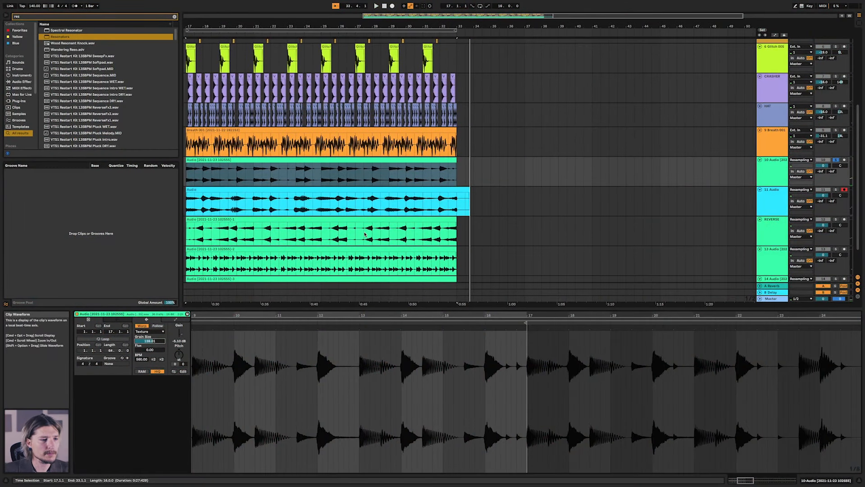
Trim the excess of the new recording on the 11 Audio track beyond bar 33
{"action": "scroll", "coordinate": [704, 178], "scroll_direction": "left", "scroll_amount": 3}
{"action": "left_click_drag", "start_coordinate": [566, 209], "coordinate": [537, 209]}
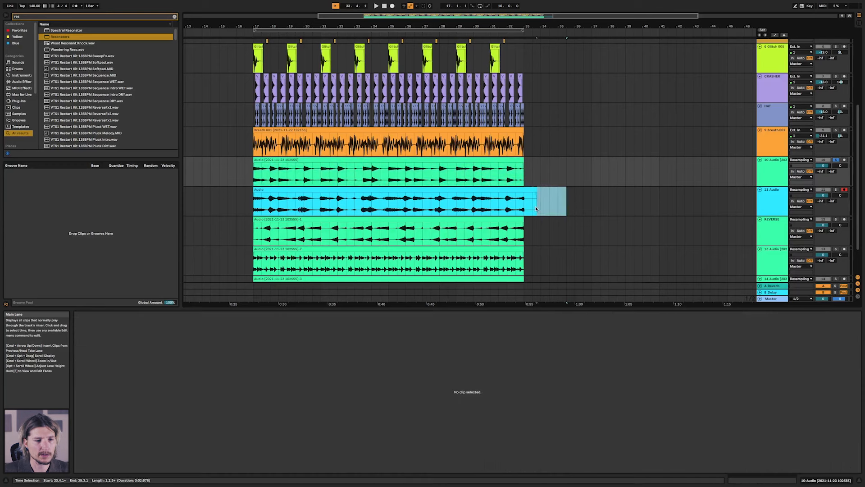
{"action": "left_click", "coordinate": [528, 209]}
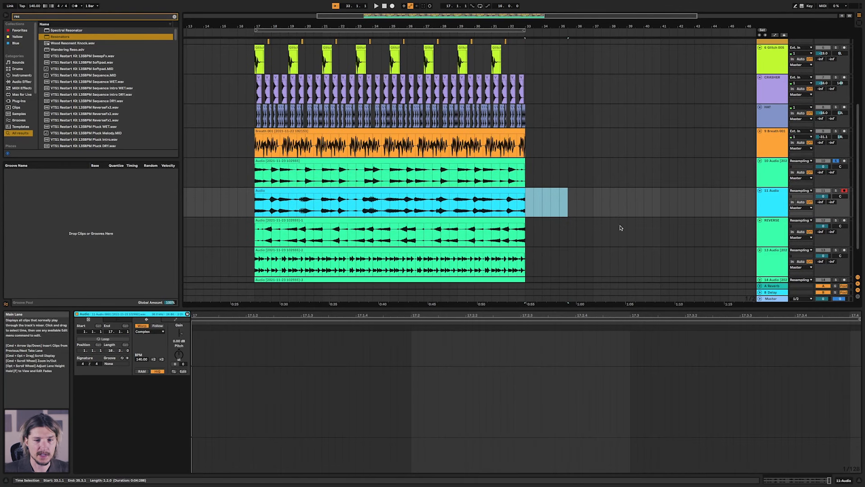
Insert a record-armed audio track with Resampling input below the soloed REVERSE track, with the playback start at bar 17
{"action": "left_click", "coordinate": [770, 223]}
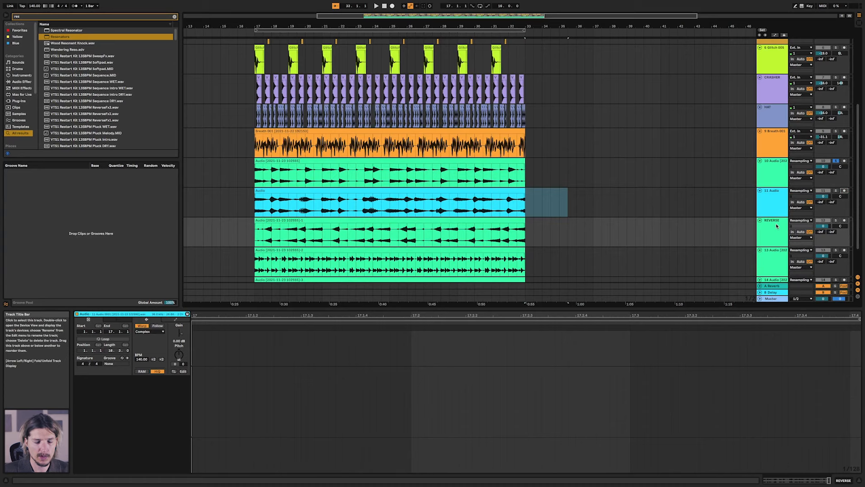
{"action": "key", "text": "super+t"}
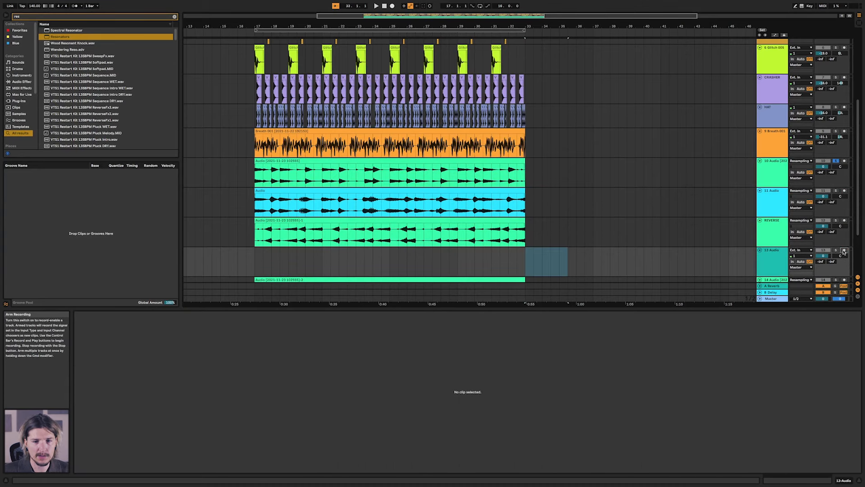
{"action": "left_click", "coordinate": [836, 220]}
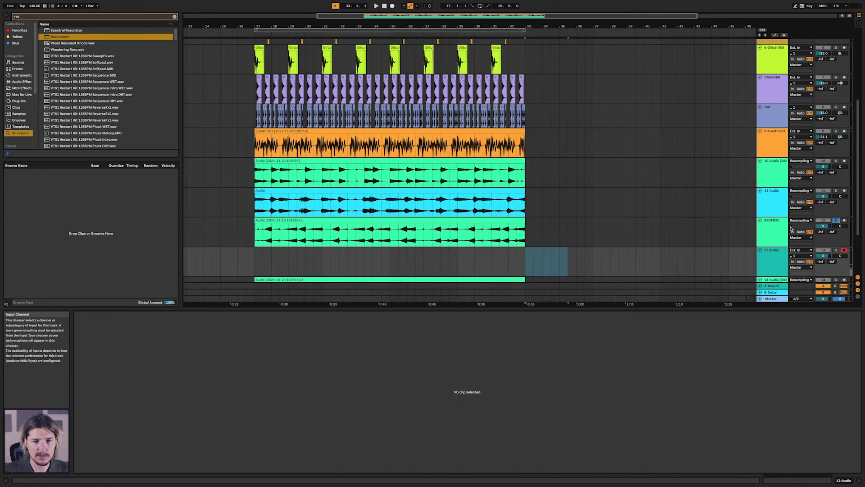
{"action": "scroll", "coordinate": [607, 218], "scroll_direction": "down", "scroll_amount": 2}
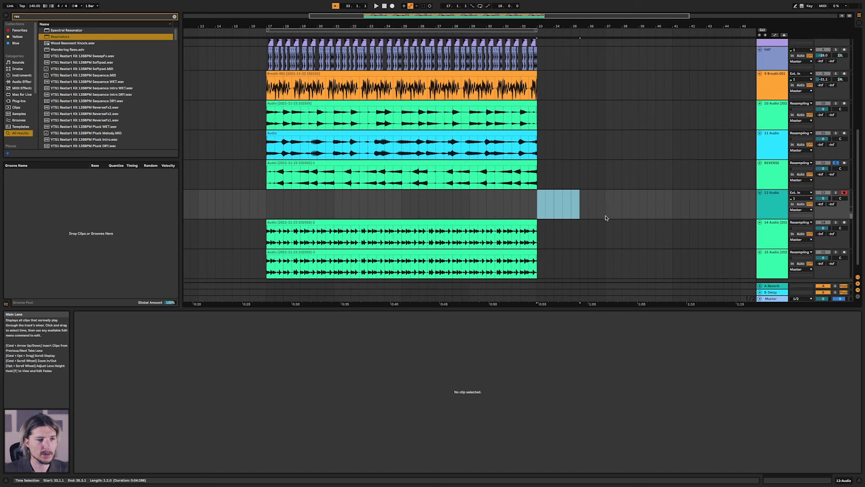
{"action": "left_click", "coordinate": [269, 210]}
{"action": "left_click", "coordinate": [801, 192]}
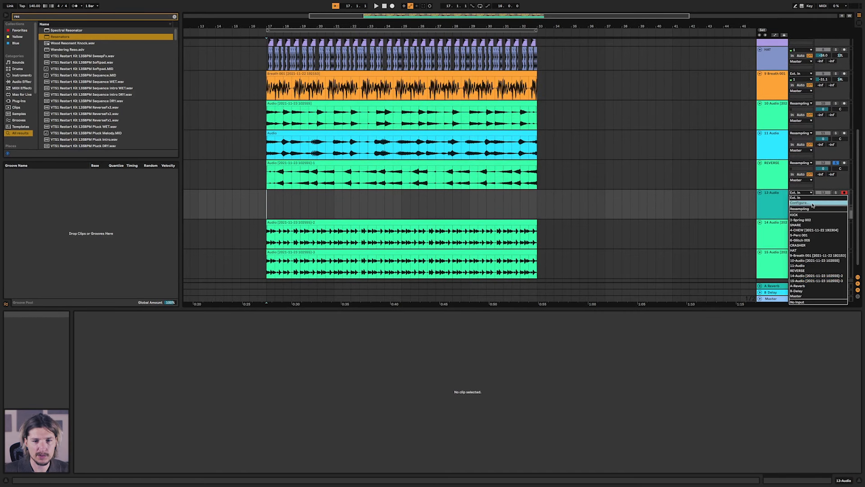
{"action": "left_click", "coordinate": [812, 210]}
Record the soloed REVERSE clip onto the 13 Audio track from bar 17 to bar 33 while sweeping its grain size
{"action": "left_click", "coordinate": [392, 6]}
{"action": "left_click", "coordinate": [354, 176]}
{"action": "key", "text": "space"}
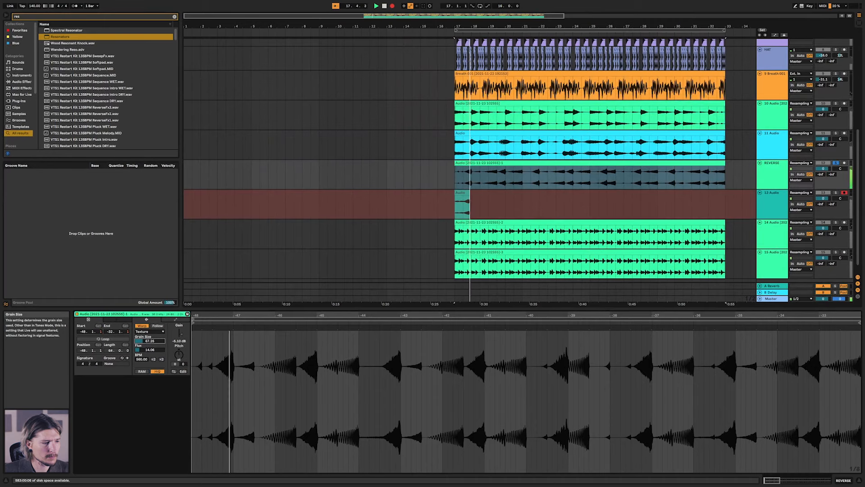
{"action": "mouse_move", "coordinate": [150, 341]}
{"action": "left_mouse_down"}
{"action": "mouse_move", "coordinate": [150, 309]}
{"action": "mouse_move", "coordinate": [150, 341]}
{"action": "mouse_move", "coordinate": [150, 325]}
{"action": "left_mouse_up"}
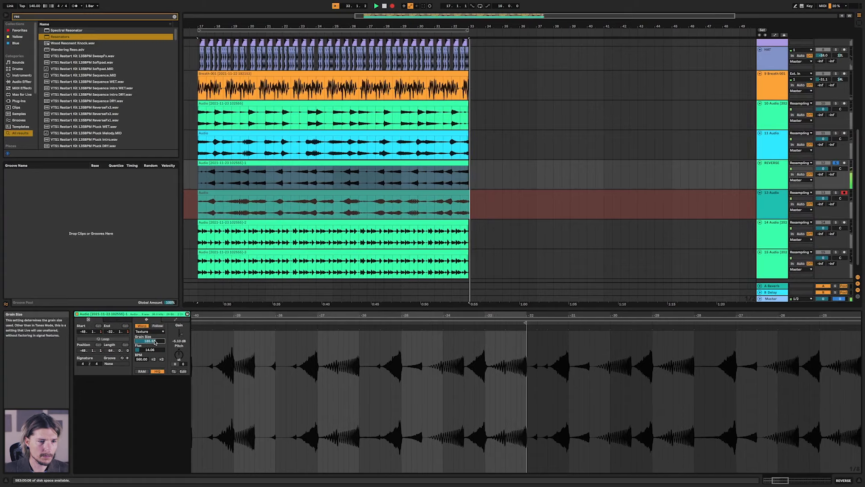
Mute the REVERSE source track and fold both the 10 Audio and REVERSE tracks
{"action": "left_click", "coordinate": [823, 164]}
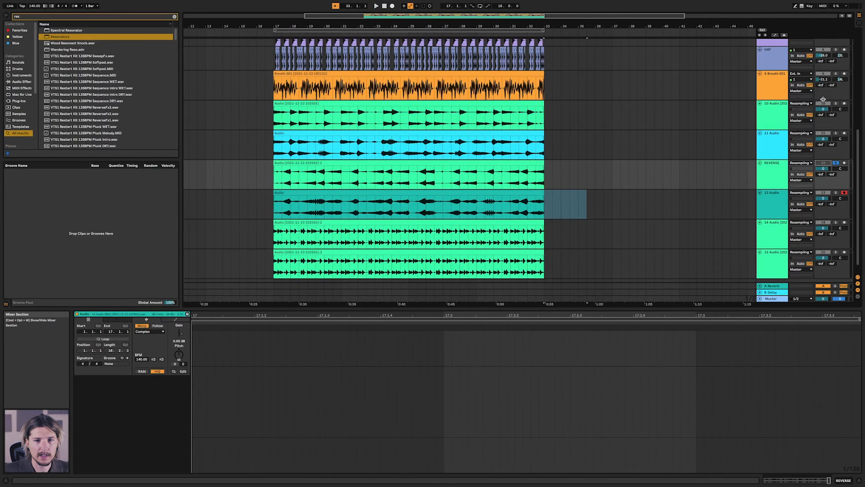
{"action": "left_click", "coordinate": [776, 107]}
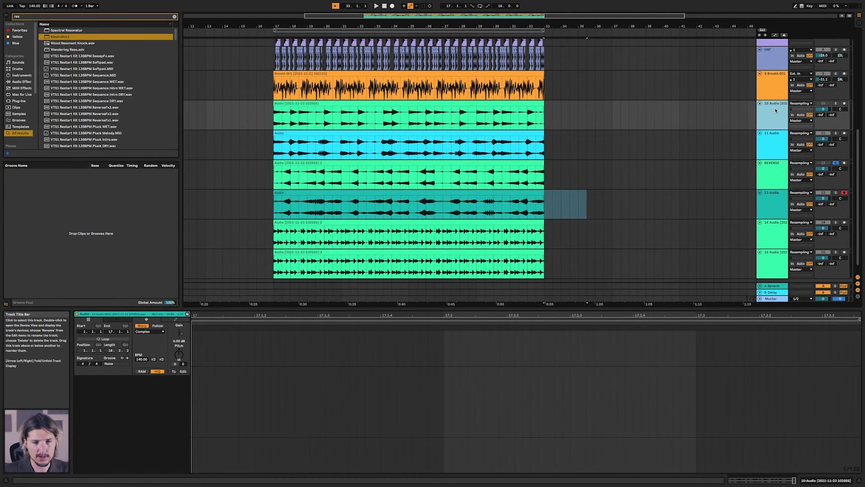
{"action": "key", "text": "Left"}
{"action": "left_click", "coordinate": [769, 144]}
{"action": "key", "text": "Left"}
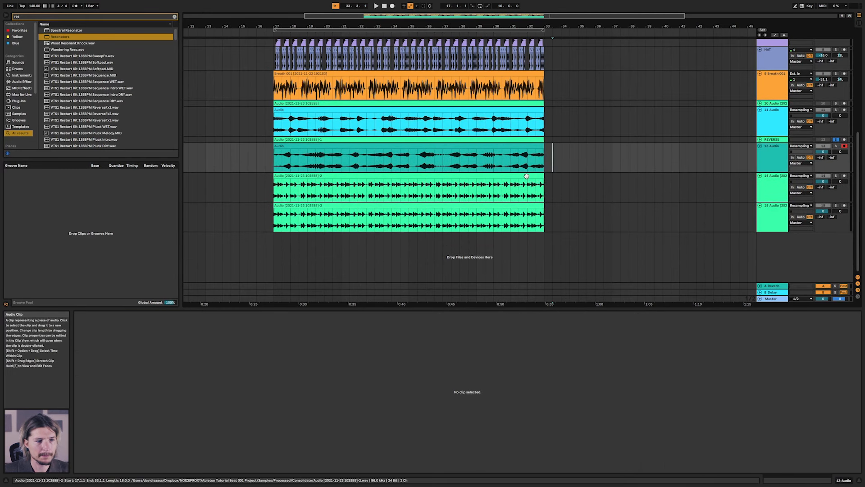
Halve the original tempo of the clips on tracks 14 and 15 to 70.00 BPM each
{"action": "left_click", "coordinate": [513, 201]}
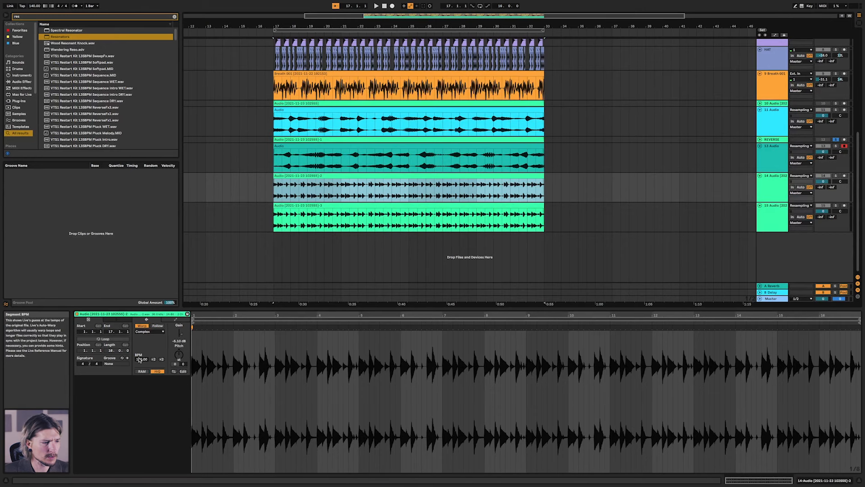
{"action": "left_click", "coordinate": [153, 359]}
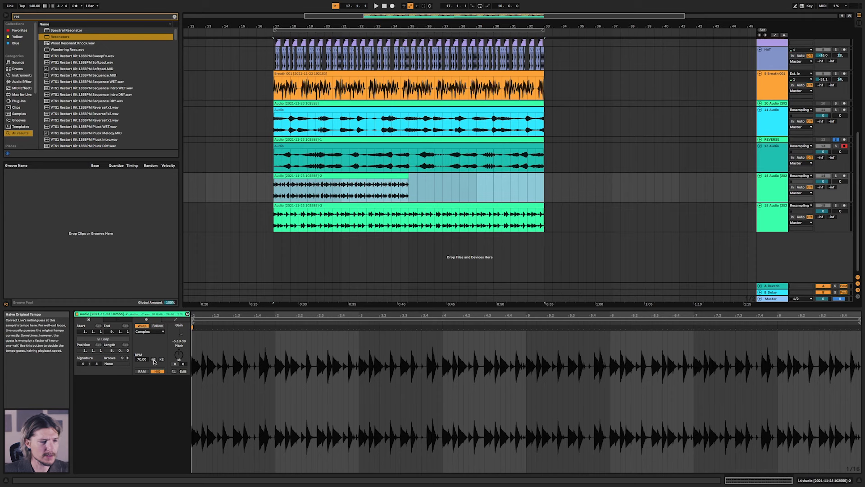
{"action": "left_click", "coordinate": [453, 206]}
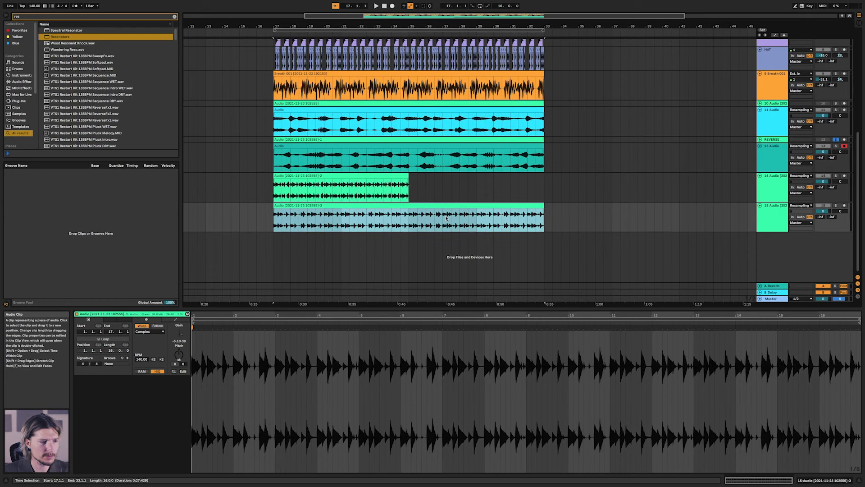
{"action": "left_click", "coordinate": [153, 359]}
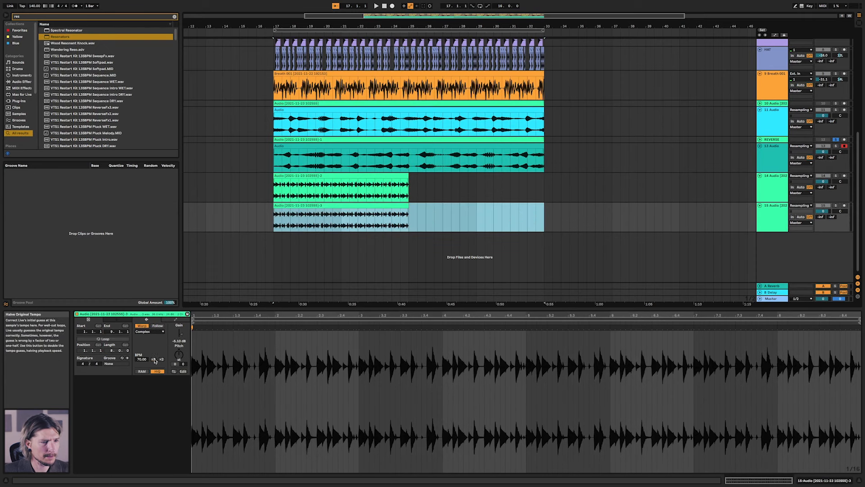
Reverse the clip on track 15 and duplicate the shortened clips on tracks 14 and 15 to fill up to bar 33
{"action": "left_click", "coordinate": [387, 206]}
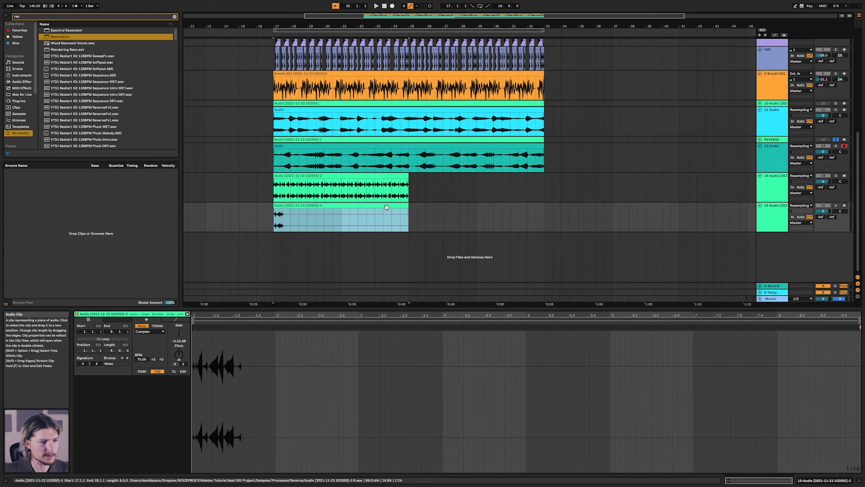
{"action": "key", "text": "super+d"}
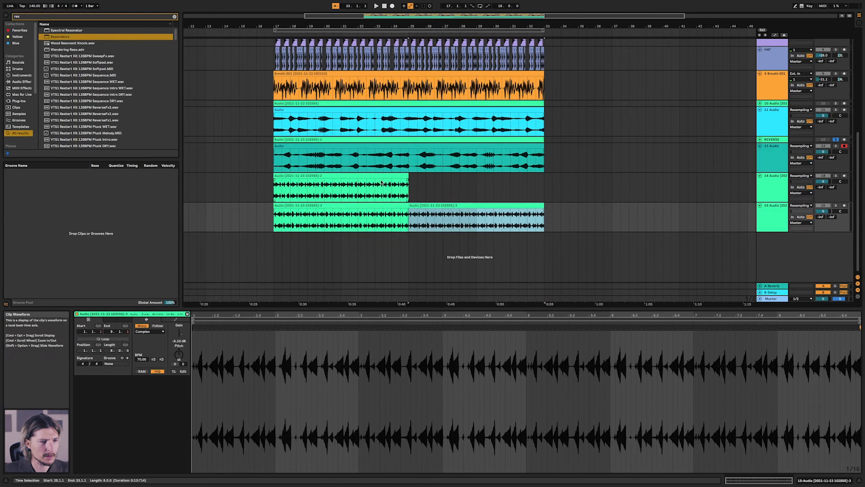
{"action": "left_click", "coordinate": [383, 183]}
{"action": "key", "text": "super+d"}
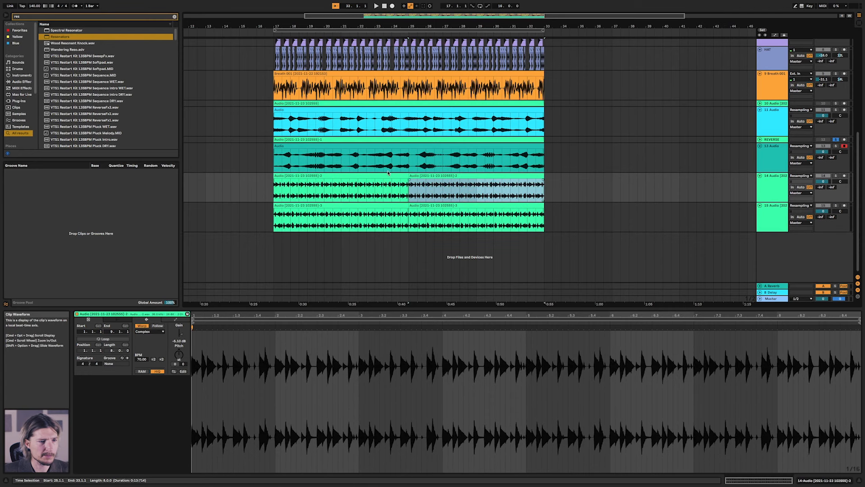
Consolidate the two adjoining clips on each of tracks 14 and 15 into one clip spanning bars 17 to 33
{"action": "left_click", "coordinate": [399, 178]}
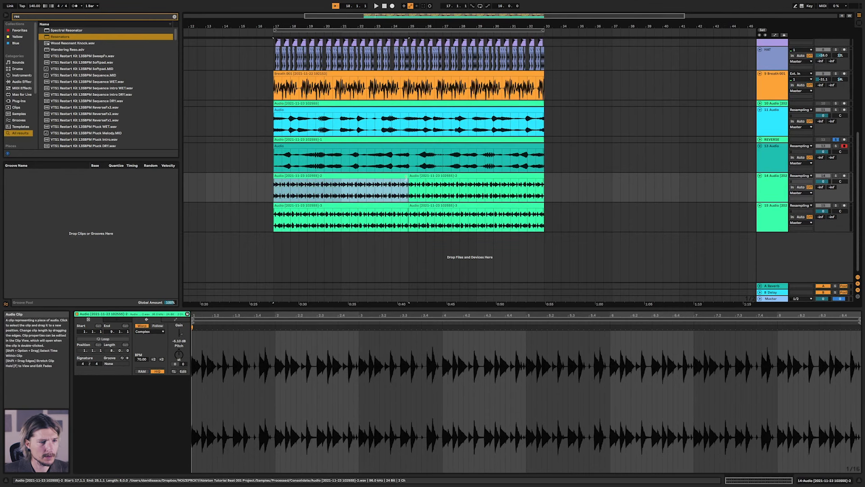
{"action": "left_click", "coordinate": [421, 177], "text": "shift"}
{"action": "key", "text": "super+j"}
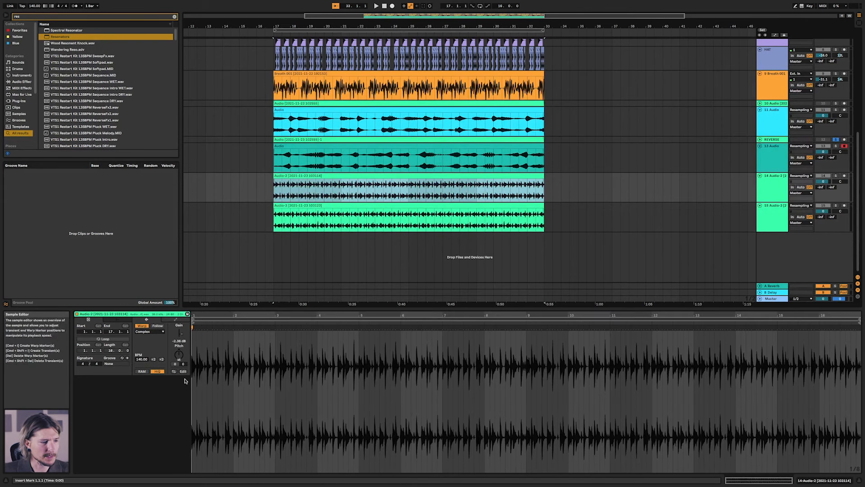
Set the Audio-2 clip's warp mode to Beats, preserving transients with the transient loop mode off
{"action": "left_click", "coordinate": [146, 332]}
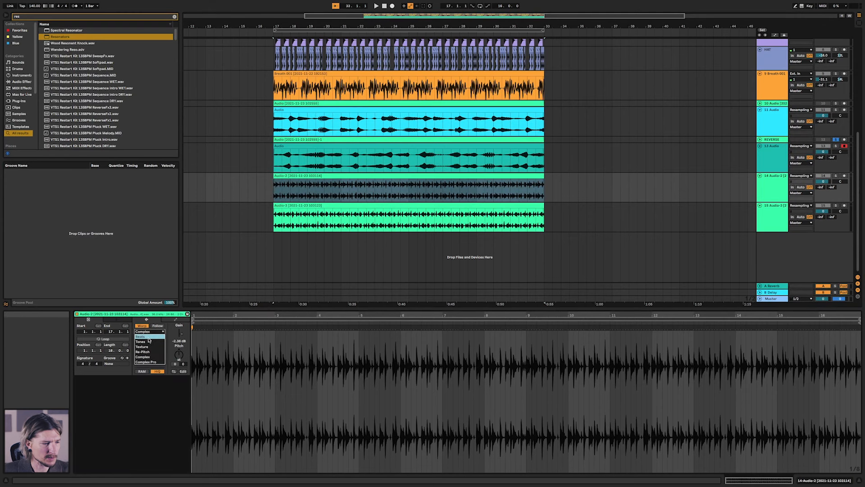
{"action": "left_click", "coordinate": [143, 337]}
{"action": "left_click", "coordinate": [145, 347]}
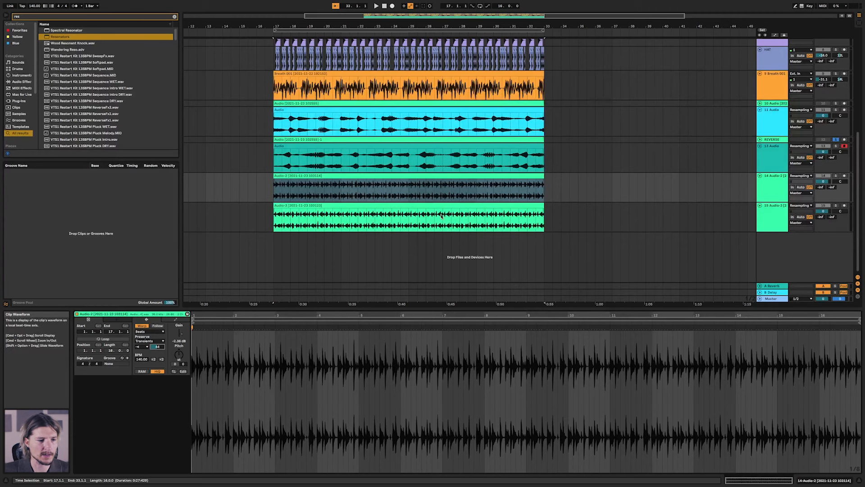
Solo and play the Audio-2 clip while setting its transient envelope to 33, and consolidate the clip
{"action": "left_click", "coordinate": [417, 182]}
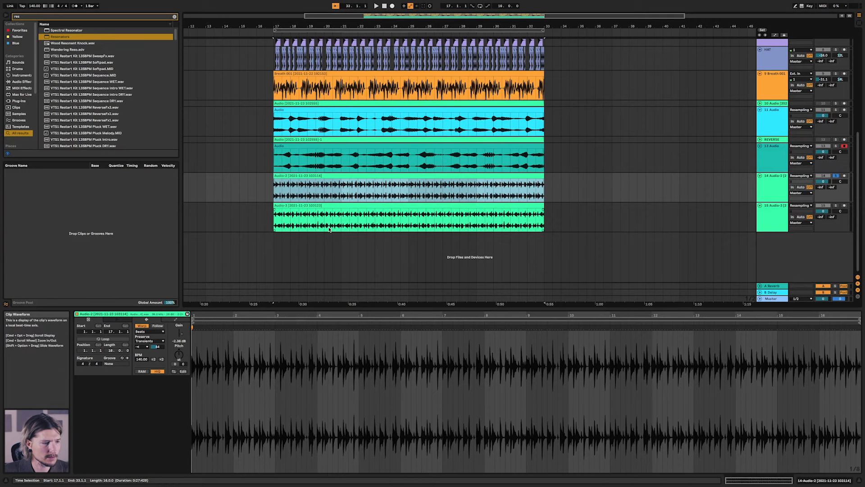
{"action": "key", "text": "space"}
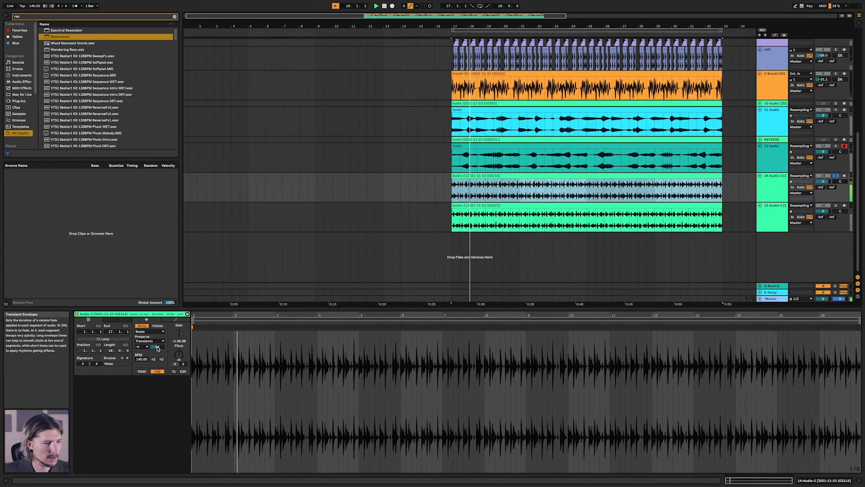
{"action": "mouse_move", "coordinate": [158, 348]}
{"action": "left_mouse_down"}
{"action": "mouse_move", "coordinate": [157, 322]}
{"action": "mouse_move", "coordinate": [158, 347]}
{"action": "left_mouse_up"}
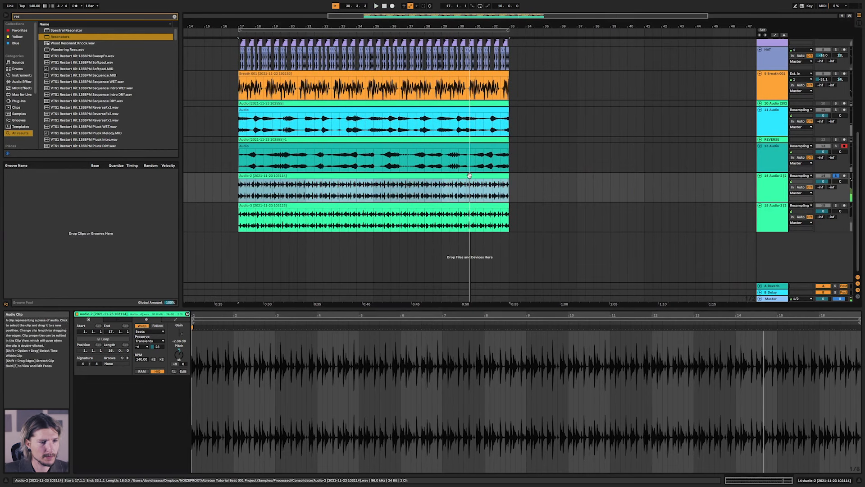
{"action": "key", "text": "super+j"}
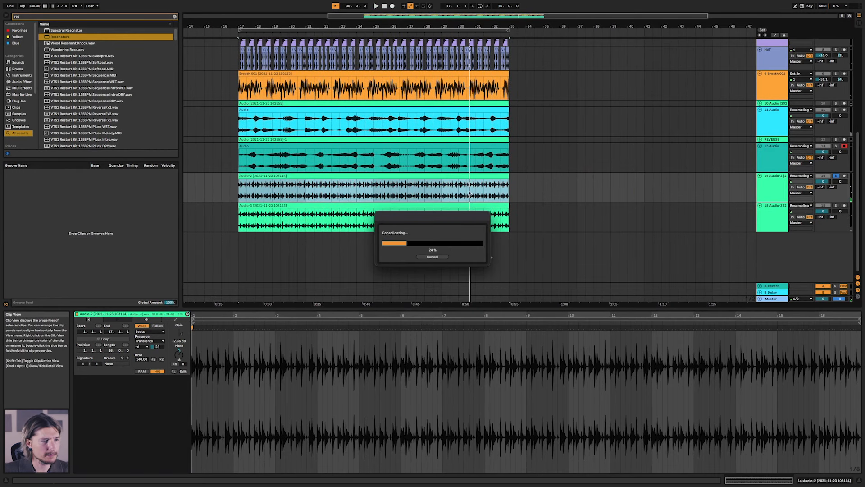
Set the Audio-3 clip's warp mode to Beats with transient looping off and a shortened transient envelope
{"action": "left_click", "coordinate": [348, 206]}
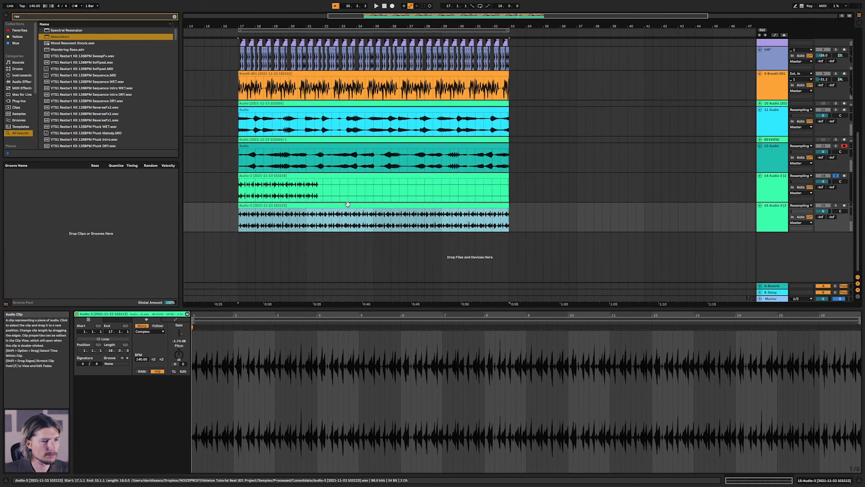
{"action": "left_click", "coordinate": [152, 332]}
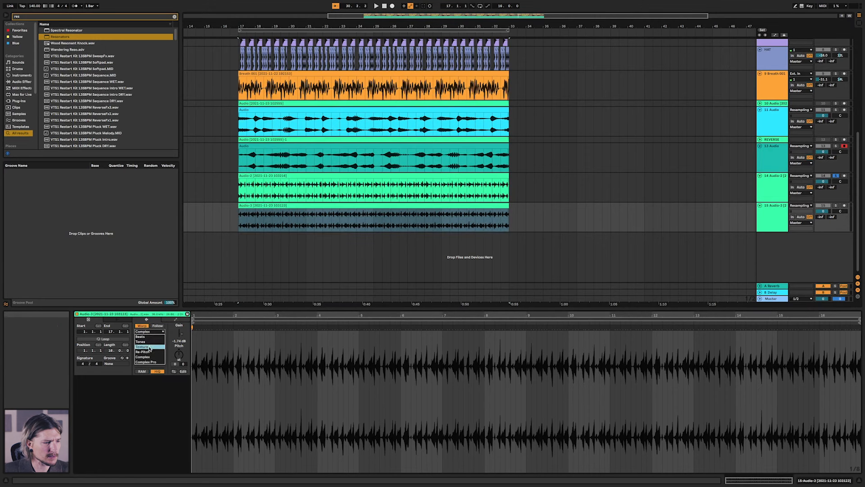
{"action": "left_click", "coordinate": [150, 337]}
{"action": "left_click", "coordinate": [145, 347]}
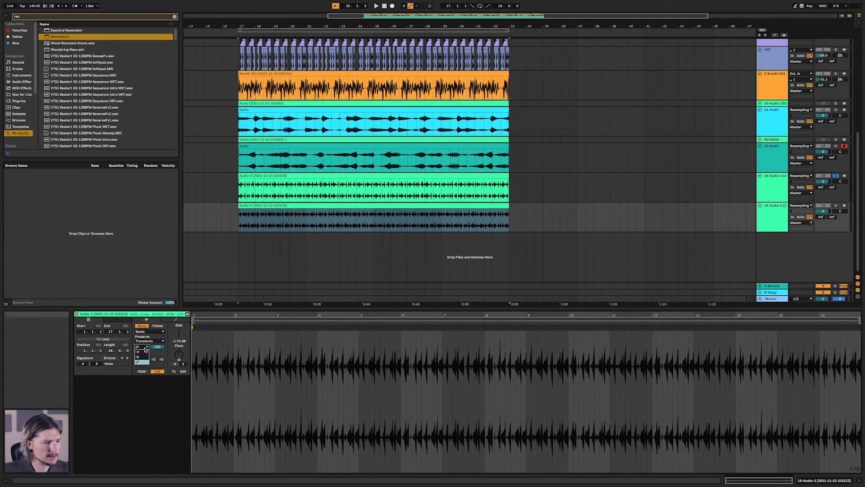
{"action": "left_click_drag", "start_coordinate": [158, 346], "coordinate": [157, 350]}
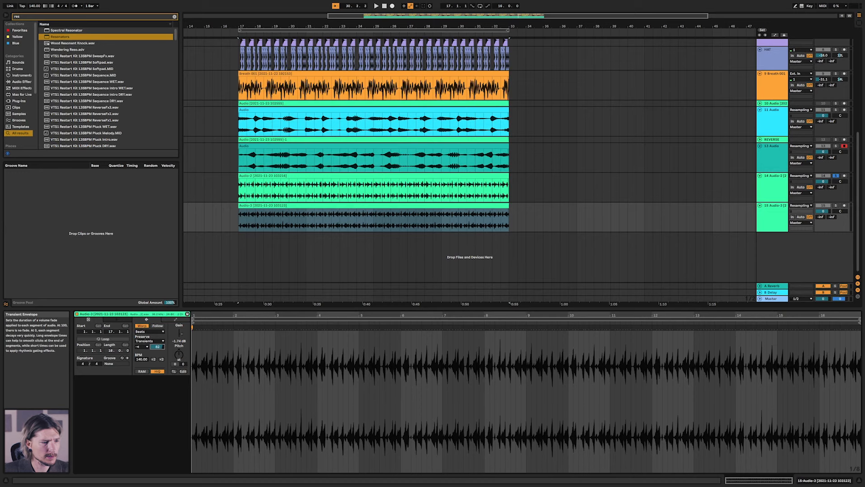
Adjust the Audio-3 clip's transient envelope and pitch while auditioning its track soloed from bar 17
{"action": "key", "text": "space"}
{"action": "left_click_drag", "start_coordinate": [157, 347], "coordinate": [157, 349]}
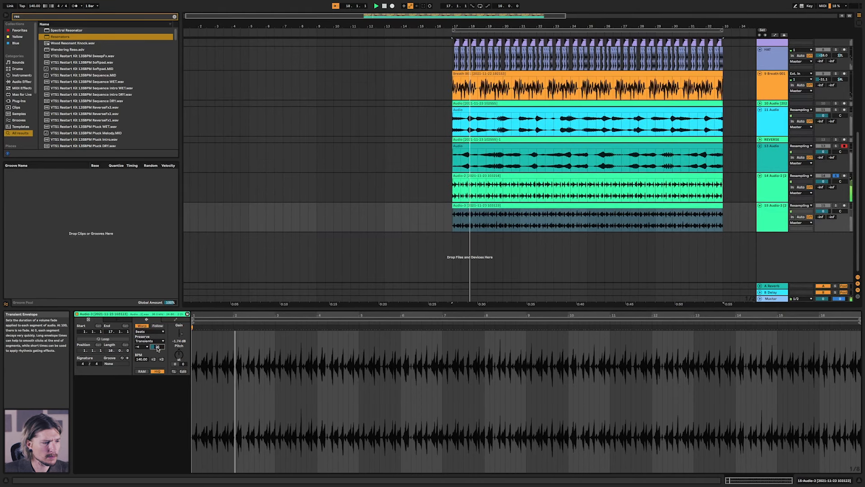
{"action": "key", "text": "s"}
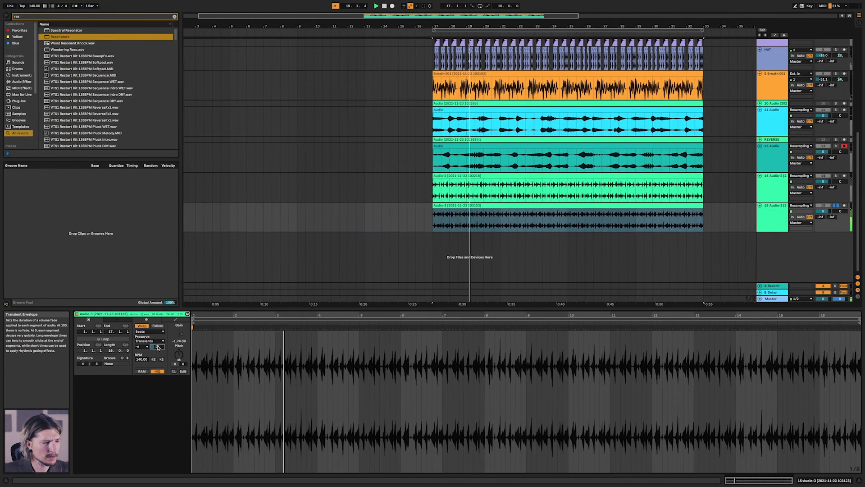
{"action": "left_click_drag", "start_coordinate": [179, 354], "coordinate": [179, 337]}
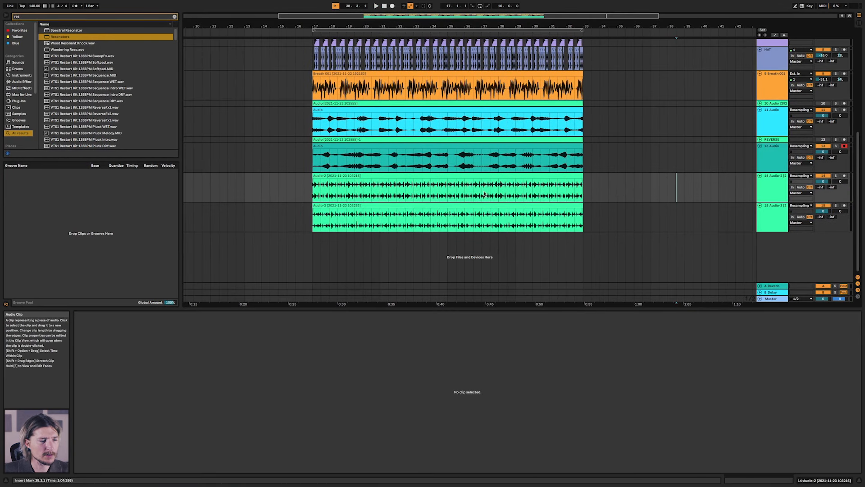
Find the Vocoder effect in the browser, group the Audio-2 and Audio-3 tracks, and add the Vocoder to the group
{"action": "key", "text": "super+f"}
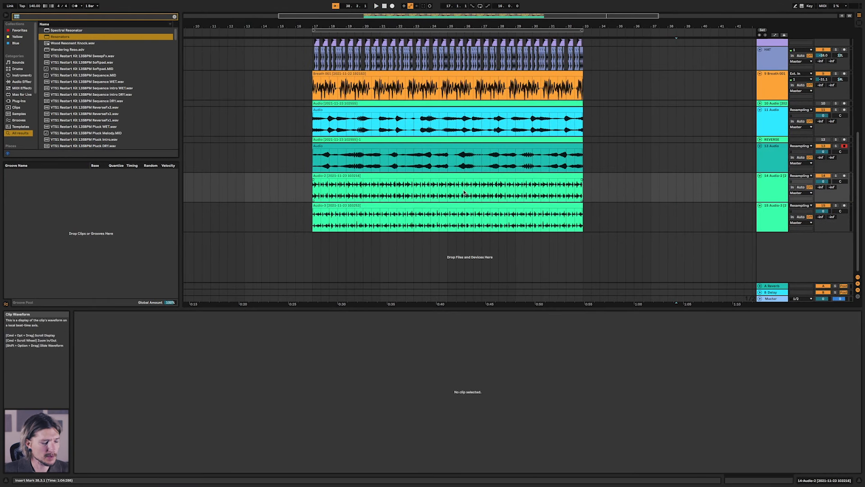
{"action": "type", "text": "vocoder"}
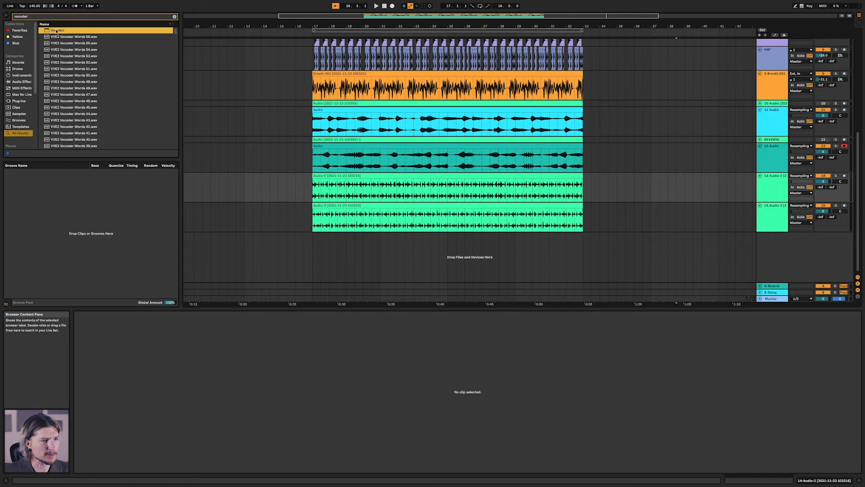
{"action": "left_click", "coordinate": [676, 187]}
{"action": "left_click", "coordinate": [775, 209], "text": "shift"}
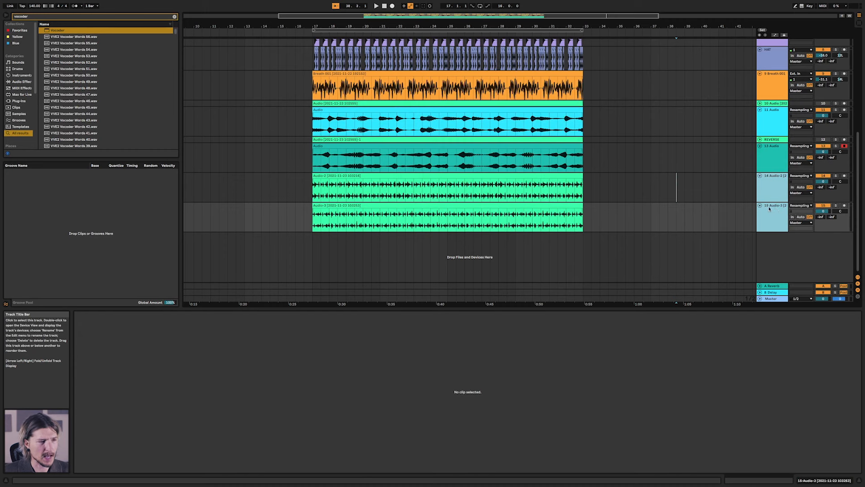
{"action": "key", "text": "ctrl+g"}
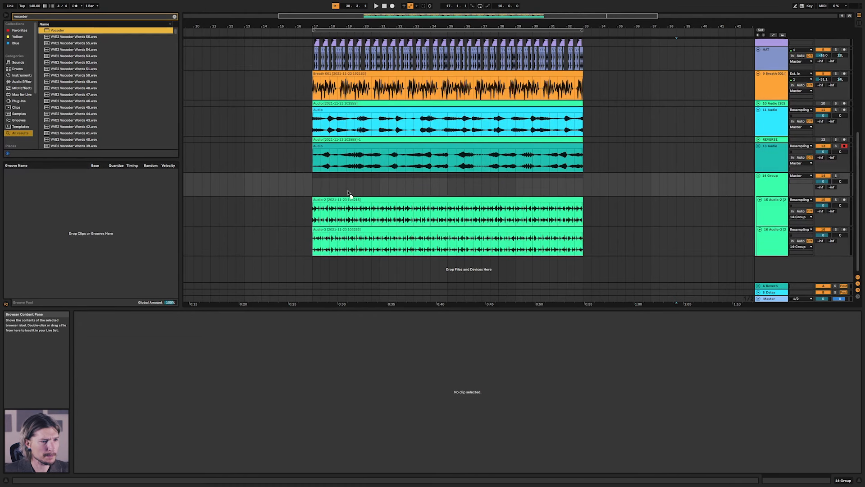
{"action": "left_click_drag", "start_coordinate": [350, 188], "coordinate": [350, 189]}
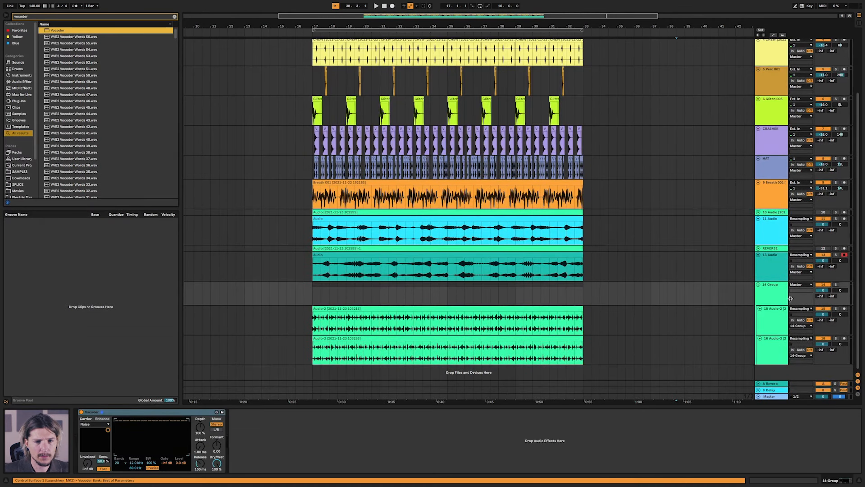
Audition the Audio-2 track soloed through its group from bar 17
{"action": "left_click", "coordinate": [775, 312]}
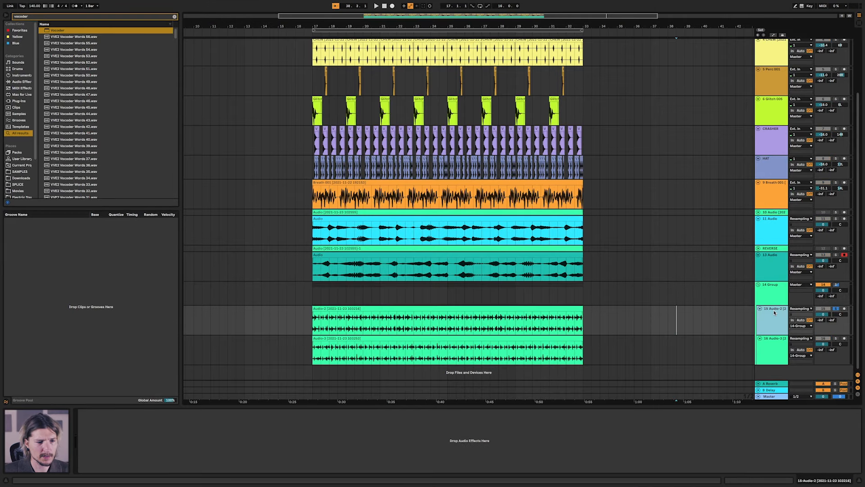
{"action": "key", "text": "space"}
{"action": "left_click", "coordinate": [344, 308]}
{"action": "key", "text": "space"}
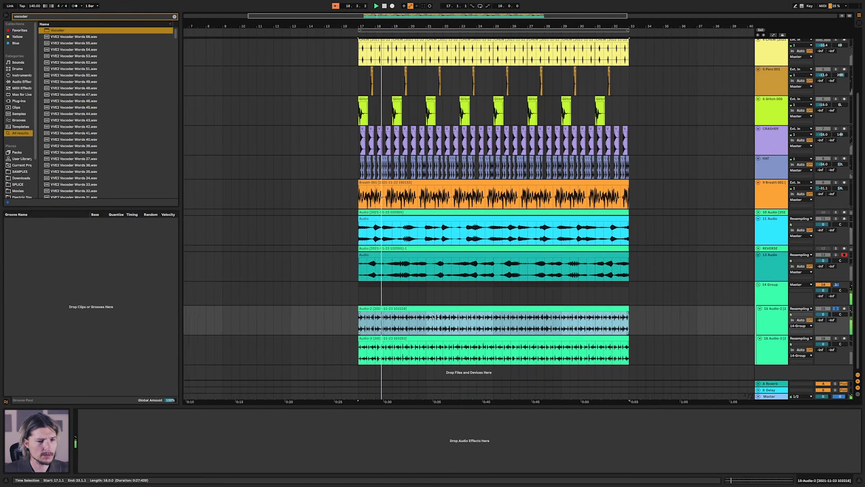
Set the group's Vocoder to 40 bands and shorten its release while the clip plays
{"action": "left_click", "coordinate": [768, 293]}
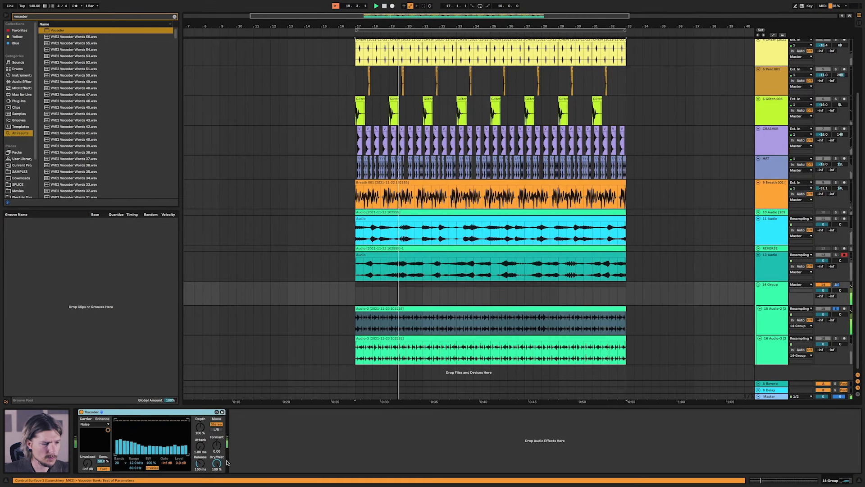
{"action": "left_click", "coordinate": [121, 463]}
{"action": "left_click", "coordinate": [121, 467]}
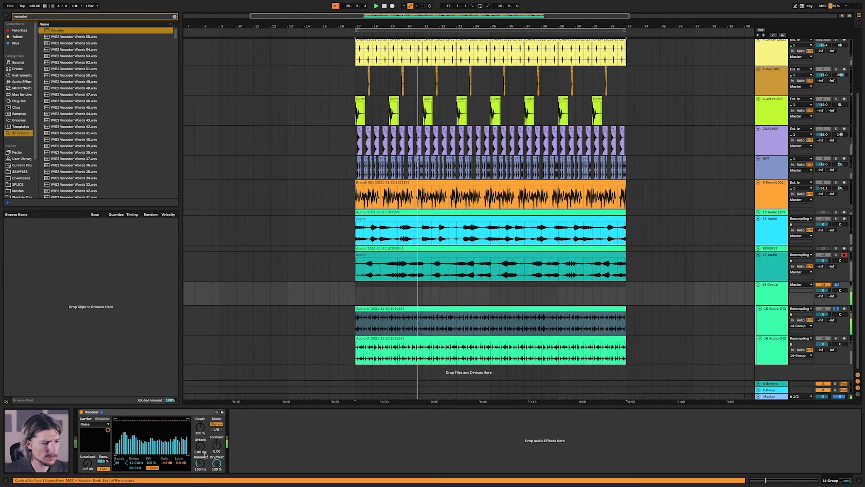
{"action": "left_click_drag", "start_coordinate": [200, 464], "coordinate": [200, 476]}
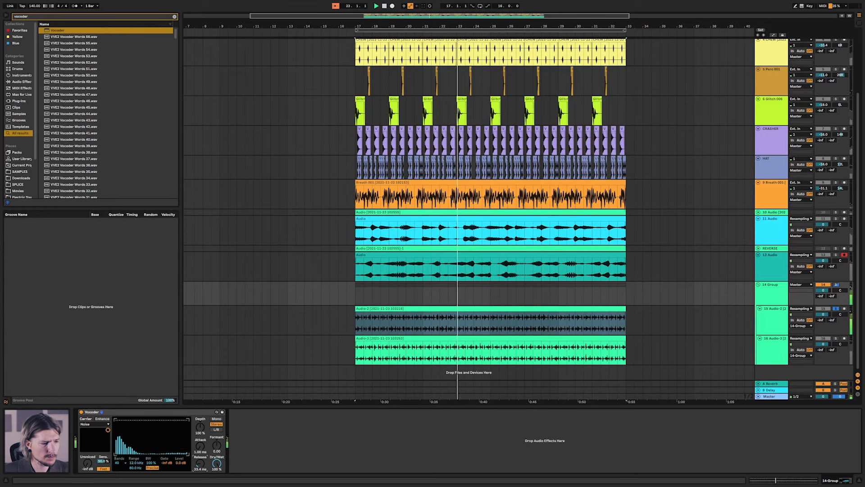
Turn on the Vocoder's Enhance option and try out its formant setting during playback
{"action": "left_click", "coordinate": [99, 420]}
{"action": "left_click", "coordinate": [99, 420]}
{"action": "left_click", "coordinate": [98, 420]}
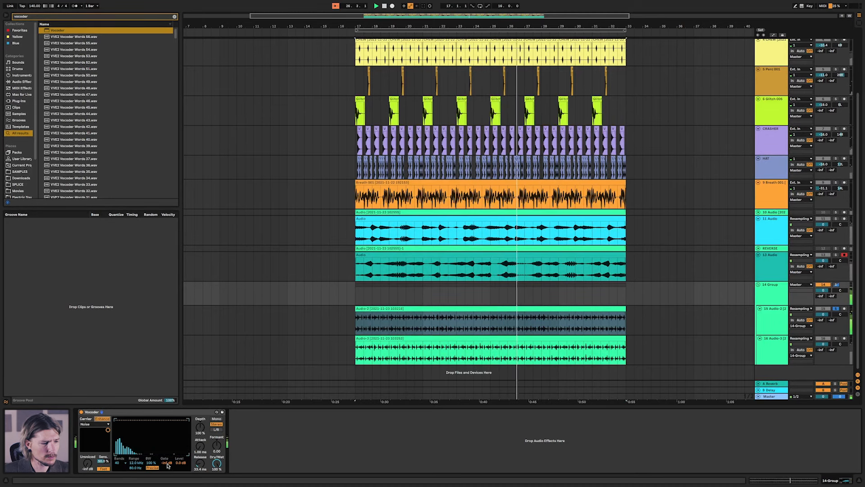
{"action": "left_click_drag", "start_coordinate": [217, 445], "coordinate": [217, 435]}
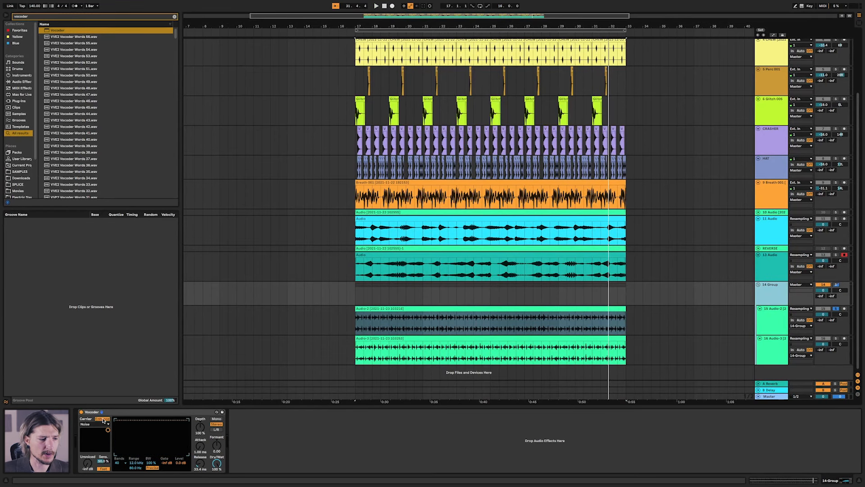
{"action": "left_click", "coordinate": [160, 414]}
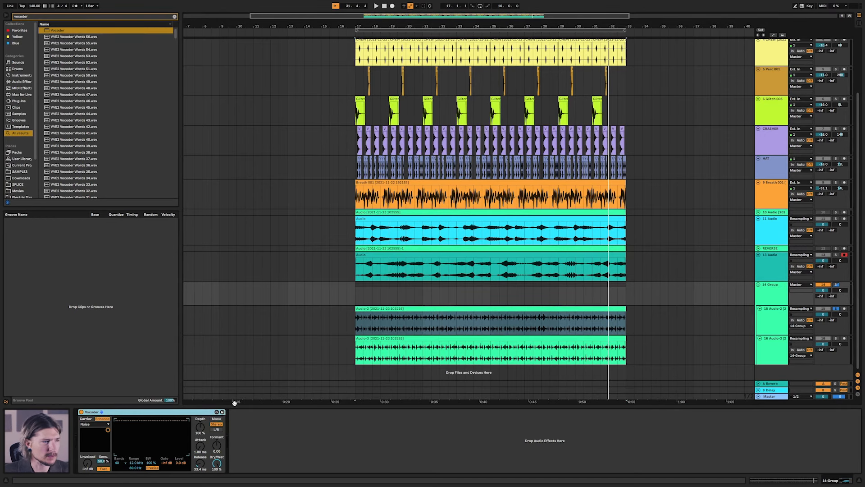
Add the OTT preset after the Vocoder on the group and lower its low-band output during playback
{"action": "key", "text": "super+f"}
{"action": "type", "text": "ott"}
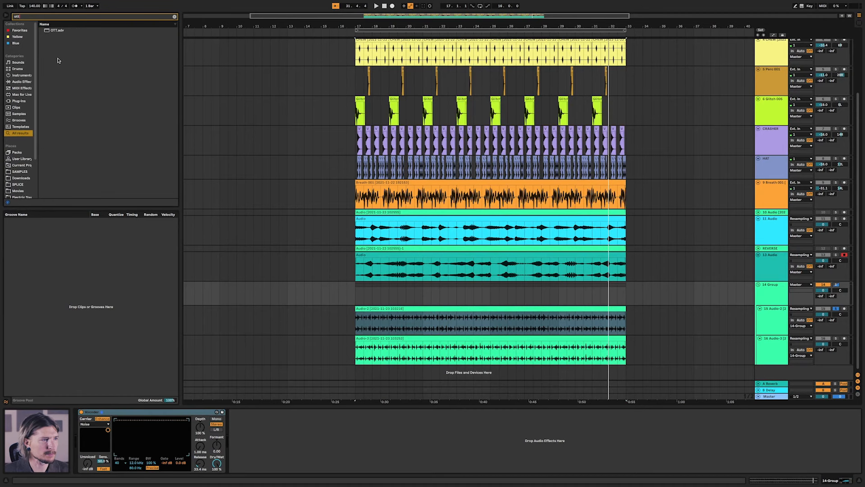
{"action": "left_click", "coordinate": [55, 31]}
{"action": "left_click_drag", "start_coordinate": [252, 435], "coordinate": [253, 436]}
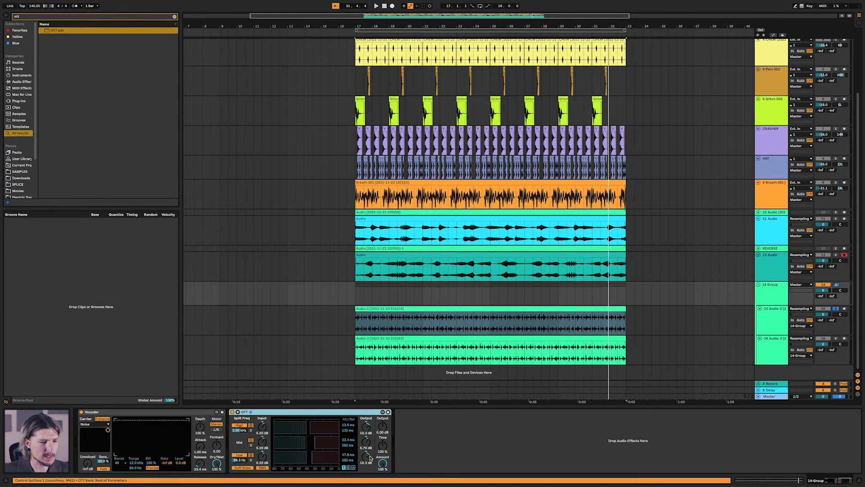
{"action": "key", "text": "space"}
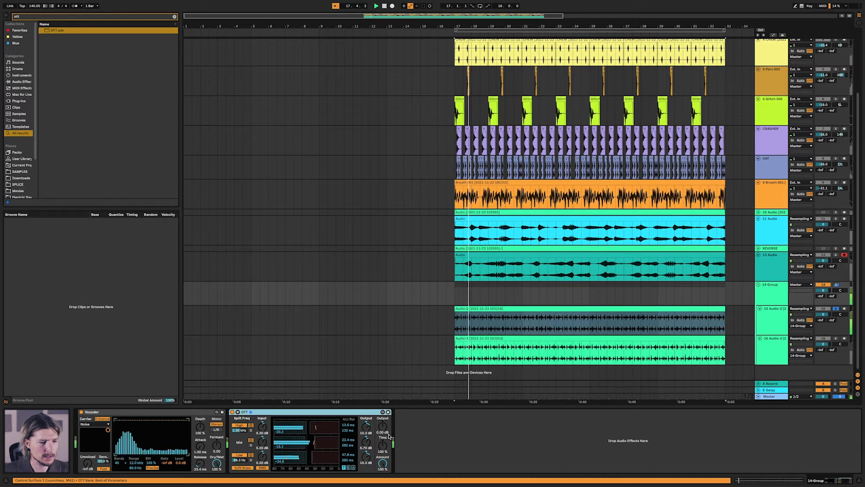
{"action": "left_click_drag", "start_coordinate": [366, 455], "coordinate": [368, 456]}
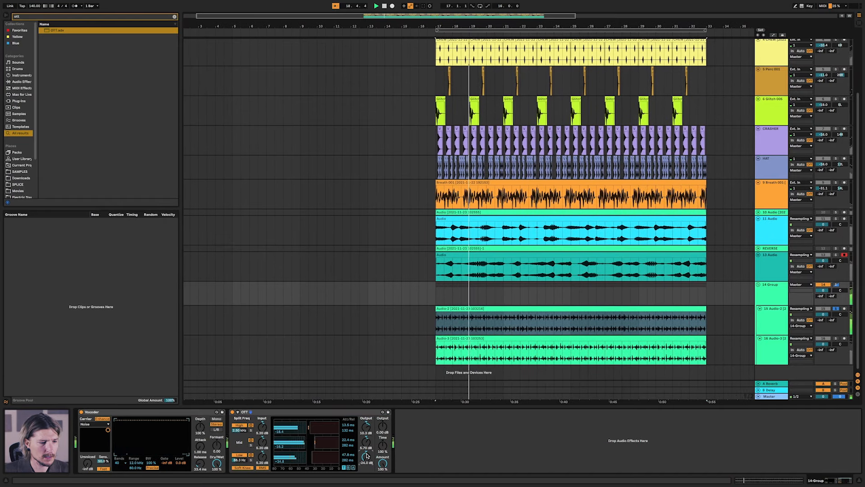
Add EQ Eight after OTT, set its first band to a low-cut filter and raise the cutoff frequency
{"action": "key", "text": "super+f"}
{"action": "type", "text": "eq"}
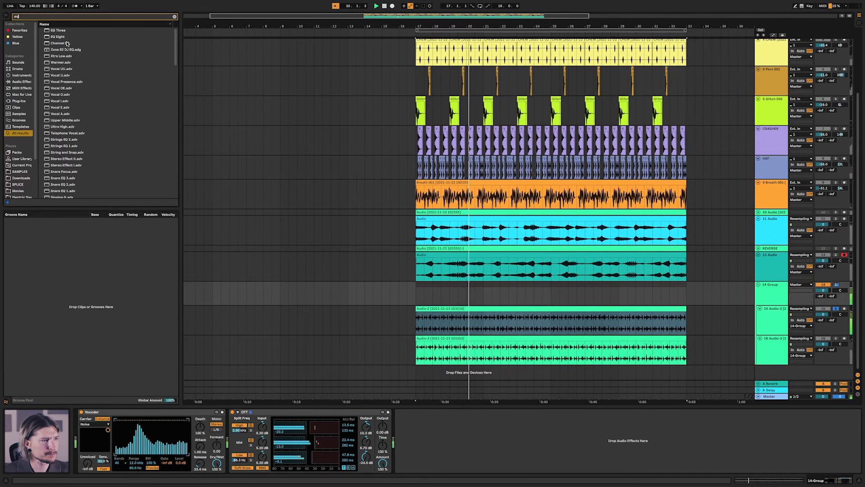
{"action": "left_click_drag", "start_coordinate": [58, 36], "coordinate": [418, 442]}
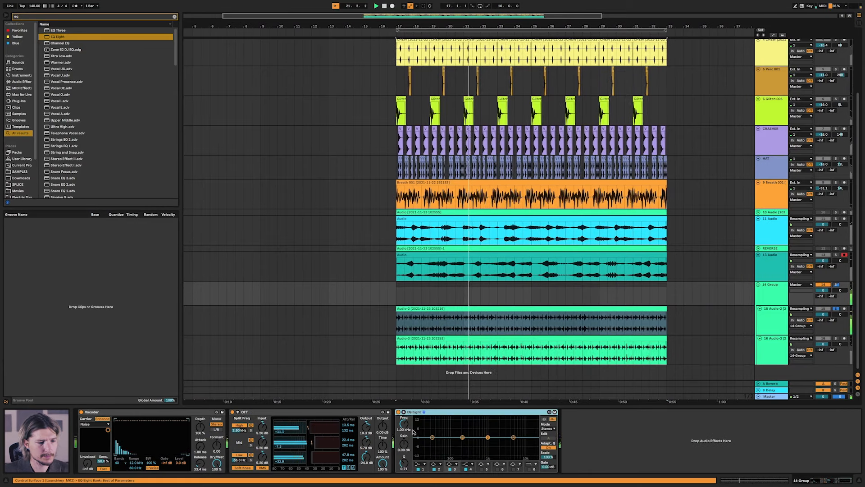
{"action": "left_click", "coordinate": [420, 464]}
{"action": "left_click", "coordinate": [420, 426]}
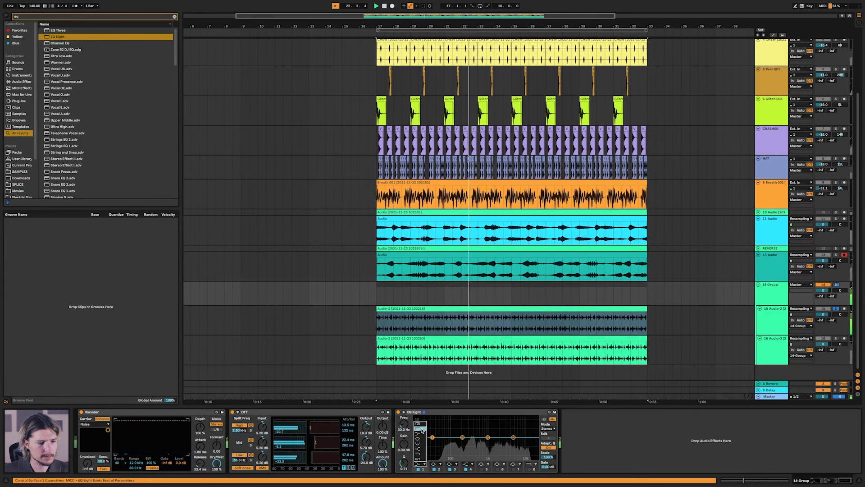
{"action": "left_click_drag", "start_coordinate": [433, 442], "coordinate": [463, 443]}
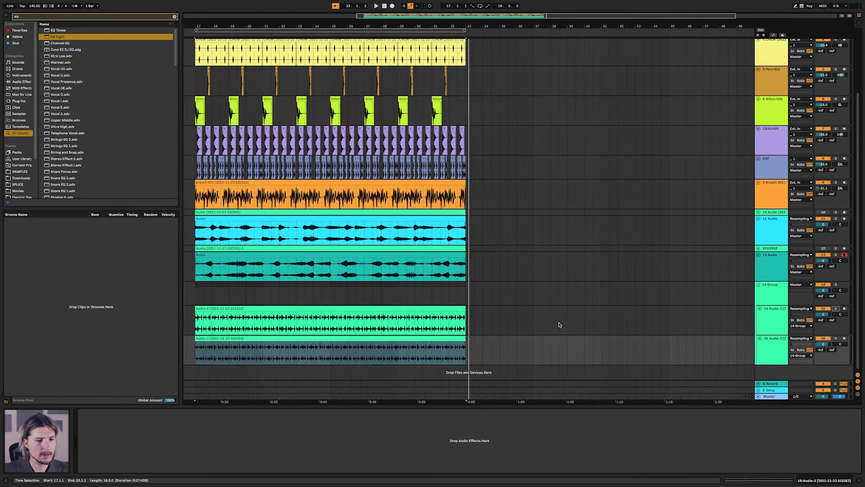
Move the blue Audio track below REVERSE, and group it with the teal Audio track and the existing vocoded group
{"action": "scroll", "coordinate": [559, 325], "scroll_direction": "left", "scroll_amount": 3}
{"action": "scroll", "coordinate": [569, 230], "scroll_direction": "up", "scroll_amount": 2}
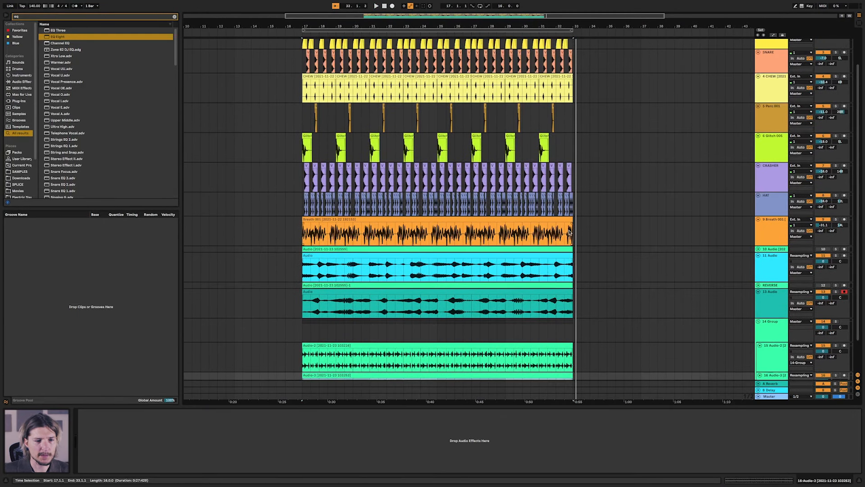
{"action": "scroll", "coordinate": [568, 228], "scroll_direction": "down", "scroll_amount": 2}
{"action": "left_click", "coordinate": [769, 222]}
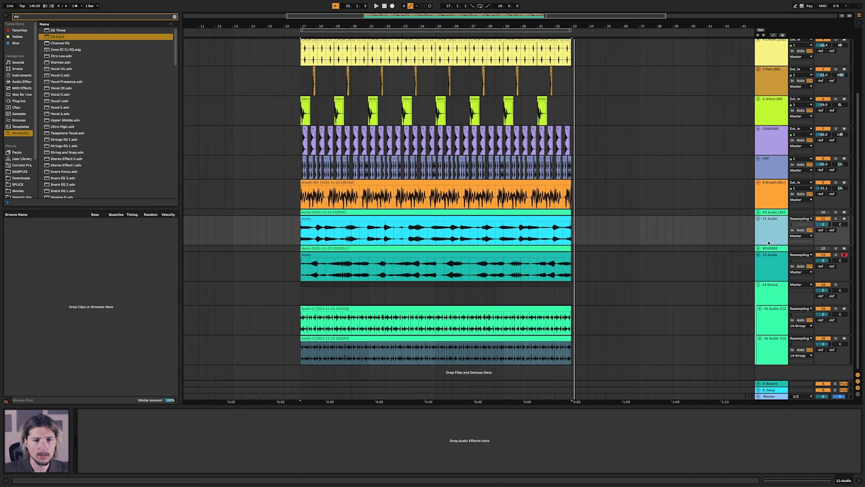
{"action": "left_click_drag", "start_coordinate": [776, 254], "coordinate": [772, 268]}
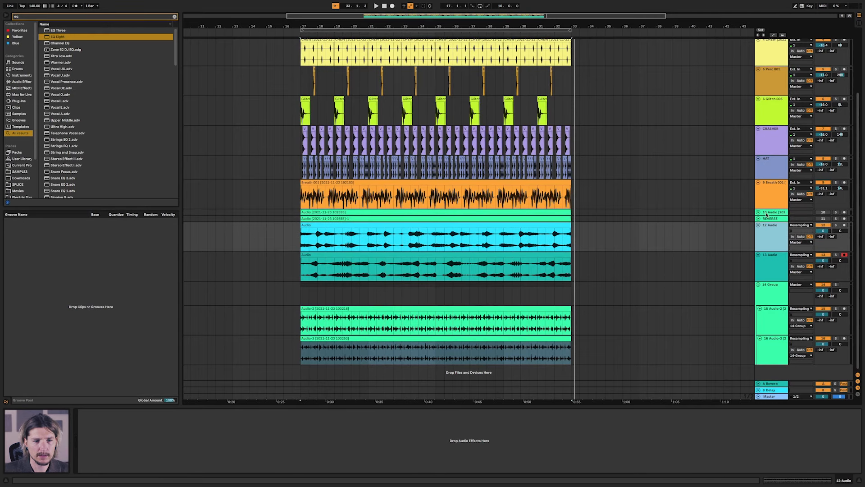
{"action": "left_click", "coordinate": [772, 340], "text": "shift"}
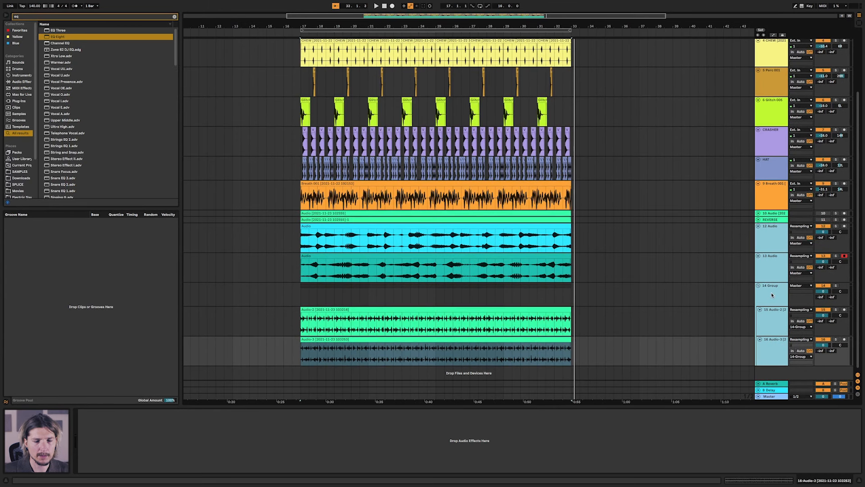
{"action": "key", "text": "ctrl+g"}
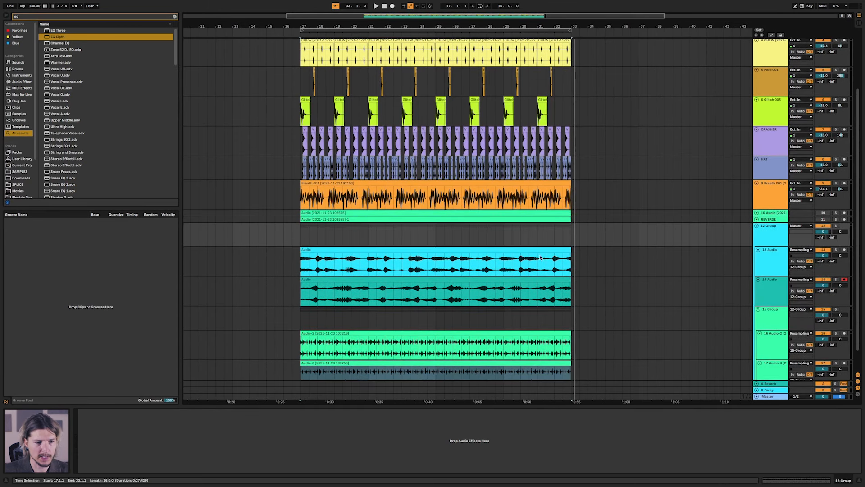
Look over the drum tracks and the newly grouped resampled layers throughout the arrangement
{"action": "scroll", "coordinate": [435, 267], "scroll_direction": "down", "scroll_amount": 2}
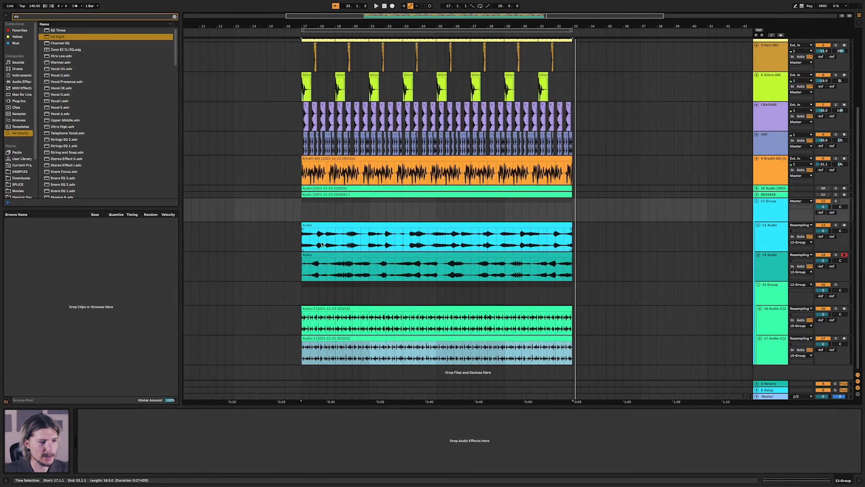
{"action": "scroll", "coordinate": [324, 244], "scroll_direction": "down", "scroll_amount": 2}
{"action": "scroll", "coordinate": [306, 244], "scroll_direction": "up", "scroll_amount": 4}
{"action": "scroll", "coordinate": [305, 244], "scroll_direction": "down", "scroll_amount": 2}
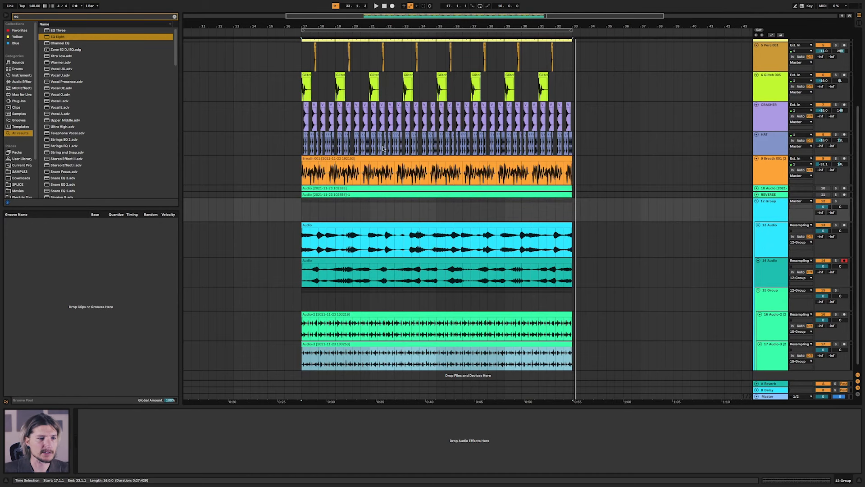
{"action": "scroll", "coordinate": [382, 147], "scroll_direction": "up", "scroll_amount": 5}
{"action": "scroll", "coordinate": [379, 153], "scroll_direction": "down", "scroll_amount": 5}
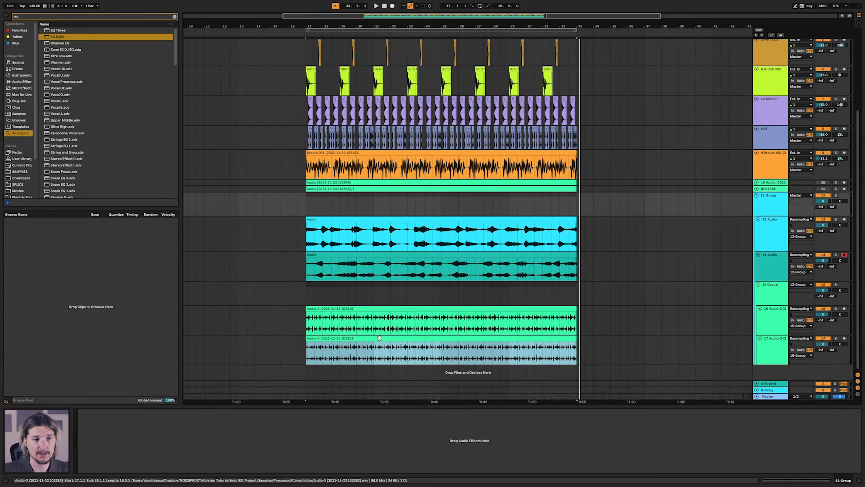
{"action": "scroll", "coordinate": [404, 81], "scroll_direction": "up", "scroll_amount": 5}
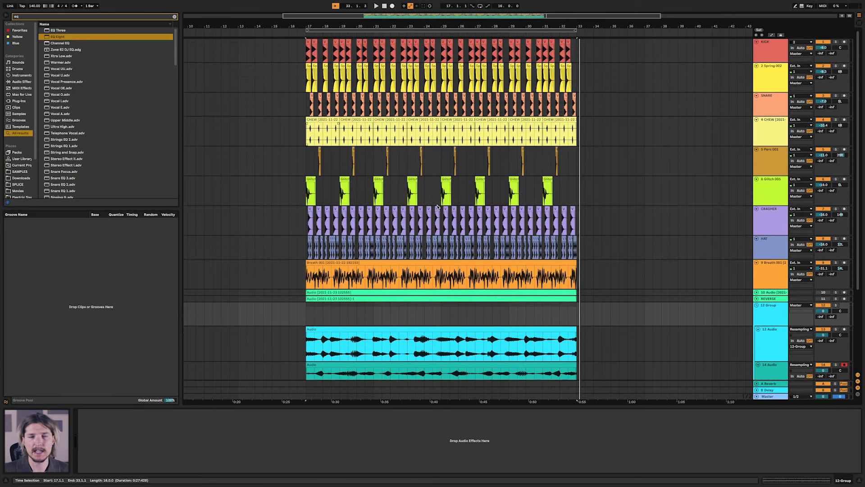
{"action": "scroll", "coordinate": [329, 235], "scroll_direction": "down", "scroll_amount": 5}
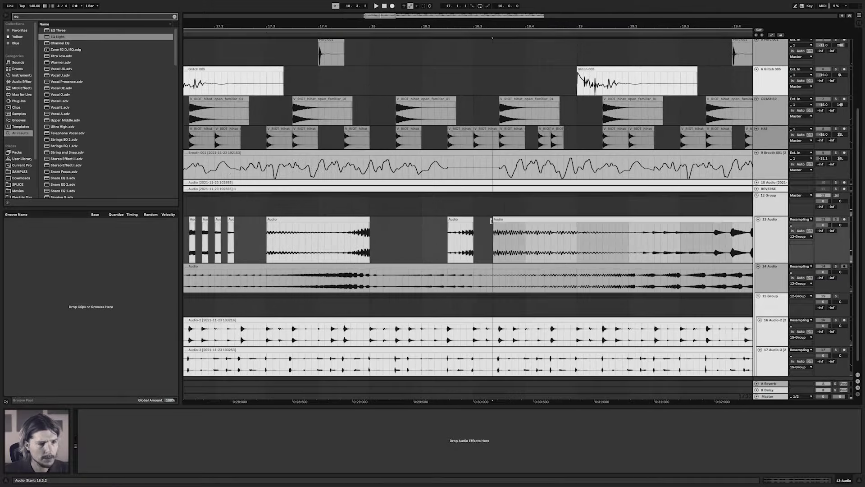
Cut the 13 Audio clip into short, partly faded segments separated by gaps between bars 17 and 33
{"action": "scroll", "coordinate": [300, 244], "scroll_direction": "right", "scroll_amount": 5}
{"action": "scroll", "coordinate": [451, 243], "scroll_direction": "right", "scroll_amount": 5}
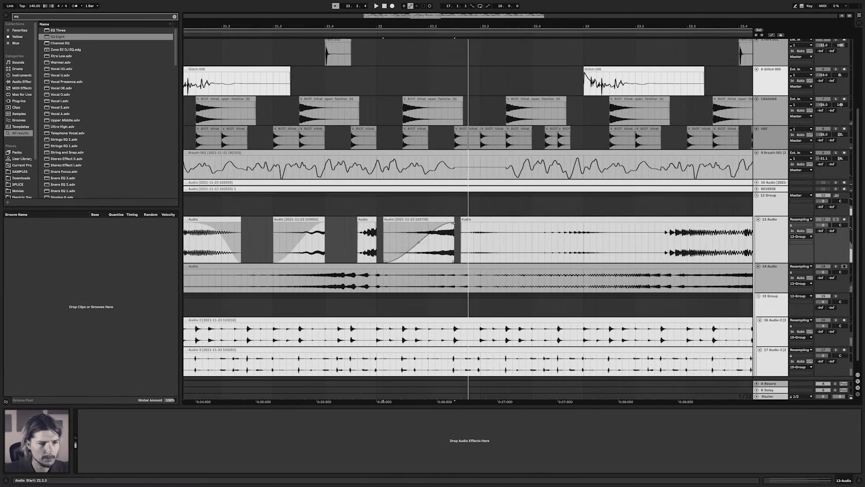
{"action": "scroll", "coordinate": [451, 244], "scroll_direction": "right", "scroll_amount": 5}
{"action": "left_click_drag", "start_coordinate": [403, 223], "coordinate": [420, 224]}
{"action": "key", "text": "space"}
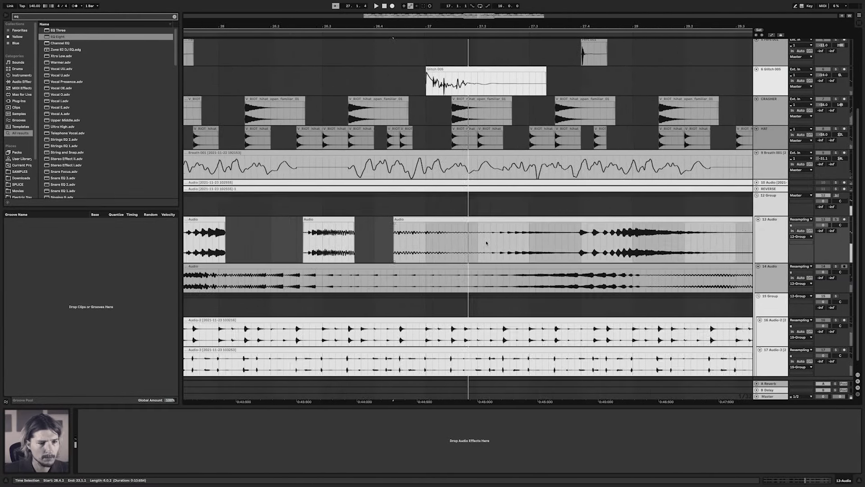
{"action": "left_click", "coordinate": [599, 220]}
{"action": "scroll", "coordinate": [477, 238], "scroll_direction": "down", "scroll_amount": 10}
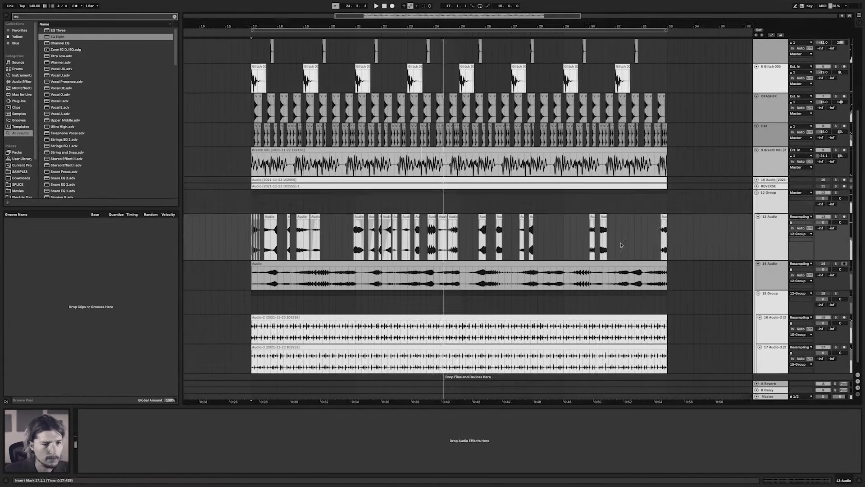
Delete sections of the 14 Audio clip from bar 17 onward, leaving short segments between gaps and nothing after bar 28.3
{"action": "left_click", "coordinate": [769, 195]}
{"action": "left_click", "coordinate": [477, 264]}
{"action": "scroll", "coordinate": [477, 252], "scroll_direction": "up", "scroll_amount": 10}
{"action": "left_click_drag", "start_coordinate": [481, 234], "coordinate": [517, 234]}
{"action": "key", "text": "Delete"}
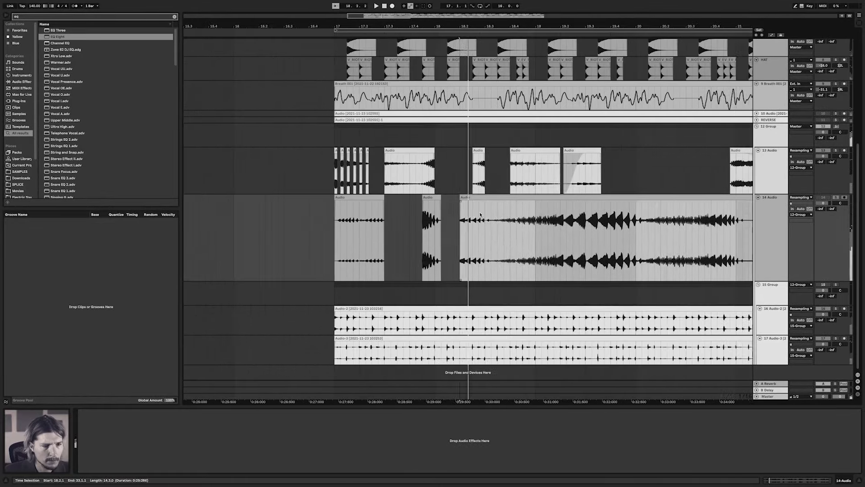
{"action": "left_click_drag", "start_coordinate": [419, 216], "coordinate": [509, 216]}
{"action": "key", "text": "Delete"}
{"action": "left_click_drag", "start_coordinate": [436, 197], "coordinate": [386, 197]}
{"action": "key", "text": "Delete"}
{"action": "left_click_drag", "start_coordinate": [455, 221], "coordinate": [518, 221]}
{"action": "key", "text": "Delete"}
{"action": "key", "text": "Delete"}
{"action": "left_click", "coordinate": [470, 197]}
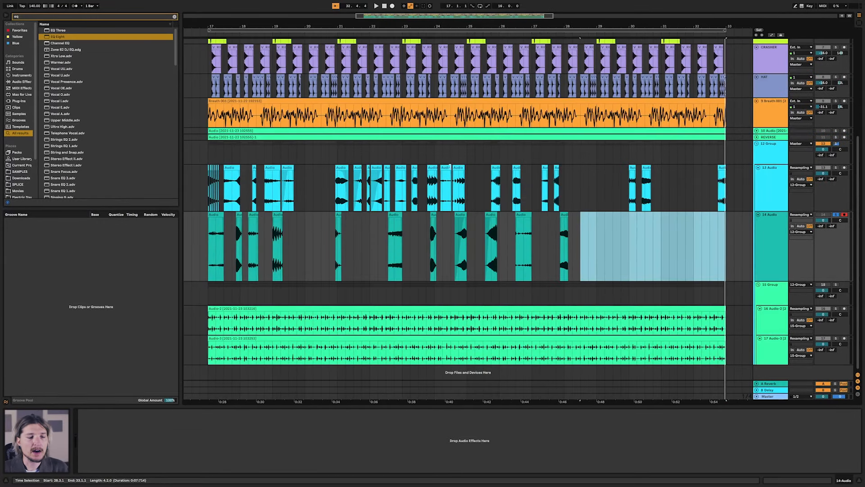
Add more short segments to the 13 Audio and 14 Audio tracks between bars 17 and 23, reusing the existing clips
{"action": "scroll", "coordinate": [506, 247], "scroll_direction": "left", "scroll_amount": 2}
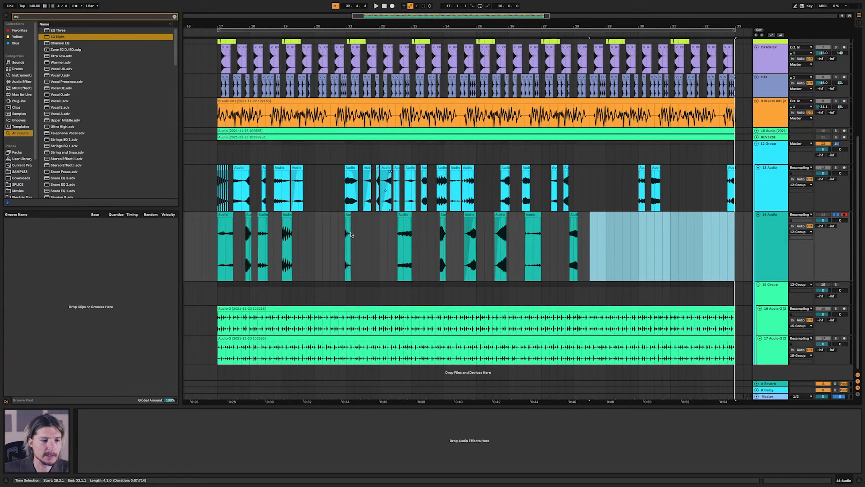
{"action": "scroll", "coordinate": [274, 262], "scroll_direction": "left", "scroll_amount": 3}
{"action": "scroll", "coordinate": [277, 259], "scroll_direction": "right", "scroll_amount": 4}
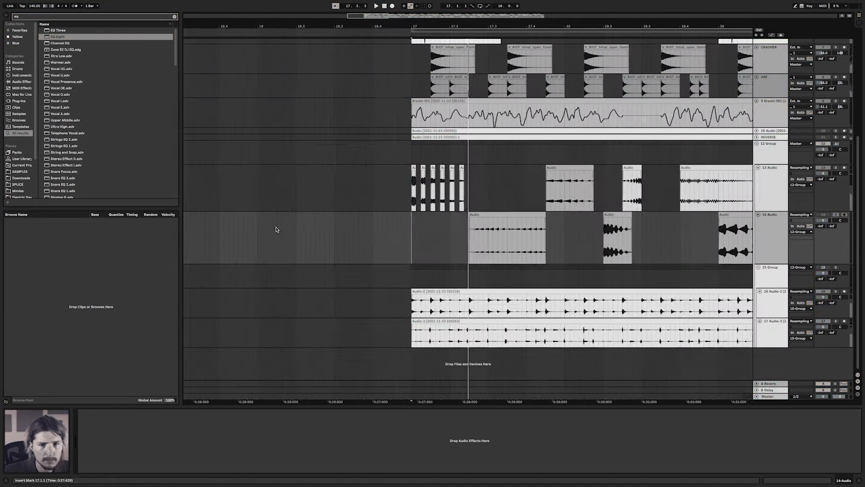
{"action": "scroll", "coordinate": [347, 216], "scroll_direction": "right", "scroll_amount": 2}
{"action": "scroll", "coordinate": [406, 232], "scroll_direction": "down", "scroll_amount": 4}
{"action": "double_click", "coordinate": [405, 231]}
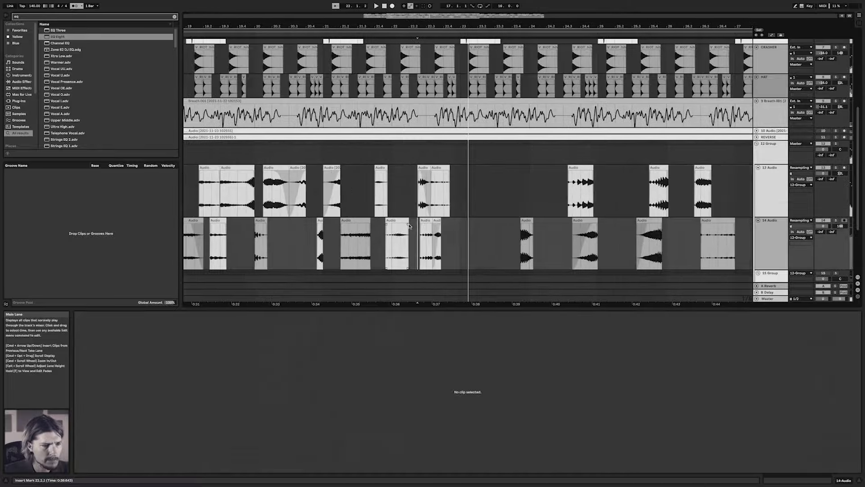
{"action": "left_click", "coordinate": [446, 221]}
Fill the remaining stretch of 13 Audio and 14 Audio up to bar 33 with short segments of both colours
{"action": "scroll", "coordinate": [533, 218], "scroll_direction": "down", "scroll_amount": 5}
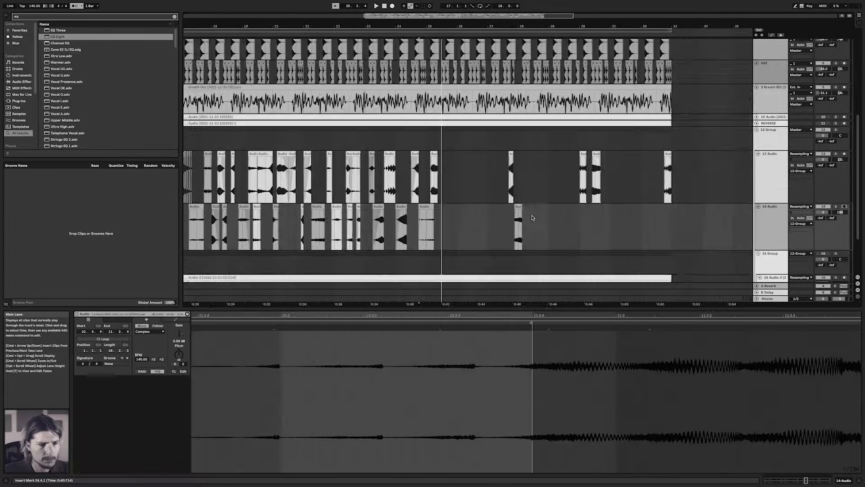
{"action": "scroll", "coordinate": [533, 218], "scroll_direction": "up", "scroll_amount": 5}
{"action": "left_click", "coordinate": [463, 238]}
{"action": "scroll", "coordinate": [564, 230], "scroll_direction": "down", "scroll_amount": 5}
{"action": "scroll", "coordinate": [396, 236], "scroll_direction": "up", "scroll_amount": 10}
{"action": "left_click", "coordinate": [396, 235]}
Add a Glue Compressor after EQ Eight on the 12 Group track
{"action": "scroll", "coordinate": [593, 181], "scroll_direction": "down", "scroll_amount": 10}
{"action": "type", "text": "glue"}
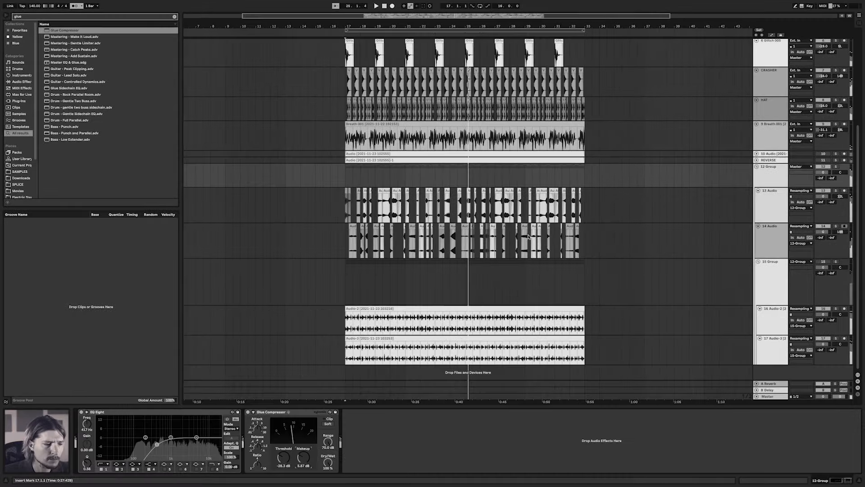
Cut the two green vocoded clips in 15 Group into alternating short segments separated by gaps from bar 17 to bar 33
{"action": "scroll", "coordinate": [351, 311], "scroll_direction": "up", "scroll_amount": 10}
{"action": "scroll", "coordinate": [522, 316], "scroll_direction": "right", "scroll_amount": 5}
{"action": "left_click_drag", "start_coordinate": [508, 306], "coordinate": [522, 307]}
{"action": "key", "text": "Delete"}
{"action": "scroll", "coordinate": [522, 334], "scroll_direction": "down", "scroll_amount": 10}
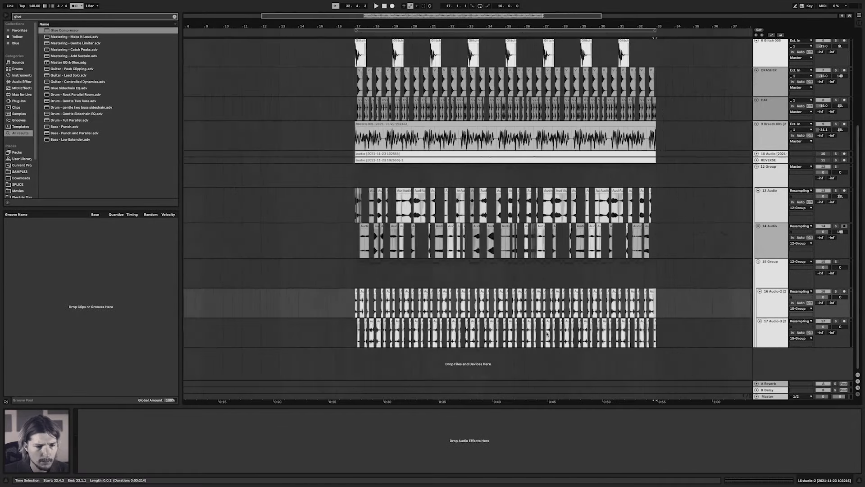
Look over the chopped segments on the 13 to 17 tracks between bars 17 and 33
{"action": "left_click", "coordinate": [313, 333]}
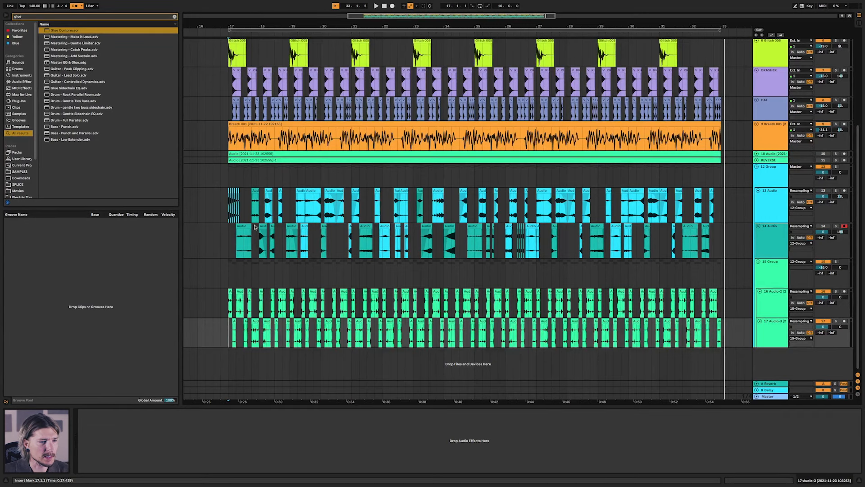
{"action": "scroll", "coordinate": [254, 226], "scroll_direction": "left", "scroll_amount": 3}
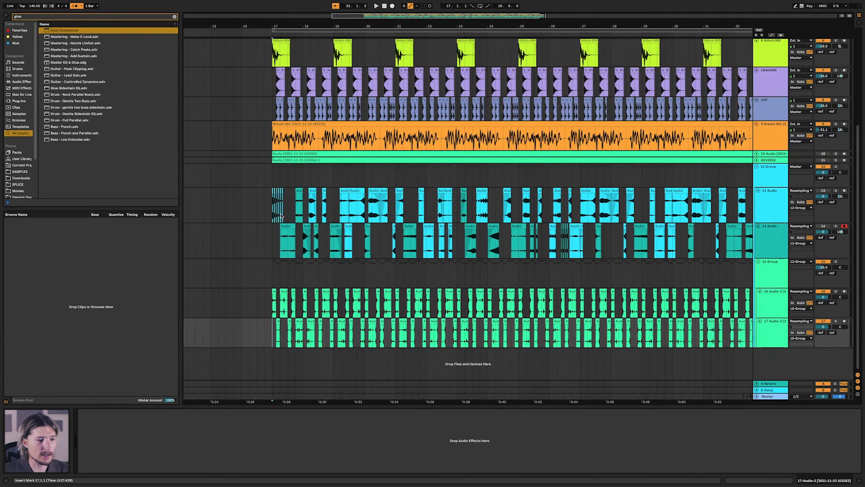
{"action": "scroll", "coordinate": [281, 216], "scroll_direction": "up", "scroll_amount": 8}
{"action": "scroll", "coordinate": [288, 219], "scroll_direction": "down", "scroll_amount": 8}
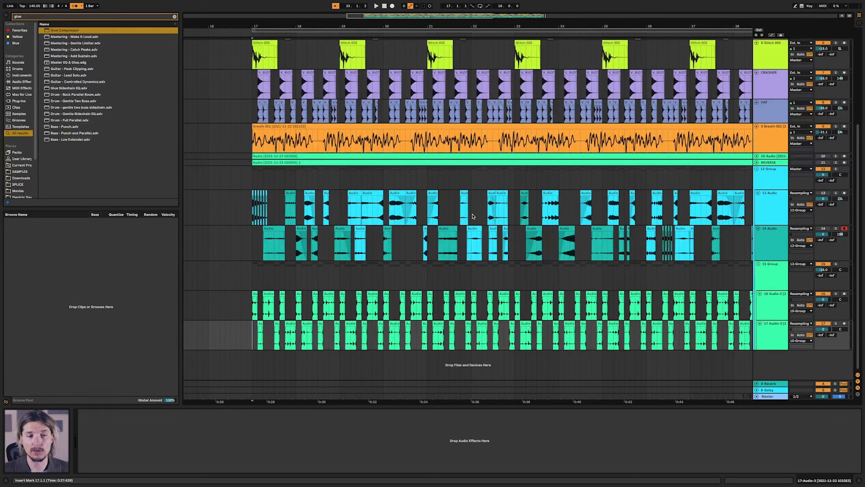
{"action": "scroll", "coordinate": [475, 224], "scroll_direction": "right", "scroll_amount": 5}
{"action": "scroll", "coordinate": [478, 226], "scroll_direction": "down", "scroll_amount": 6}
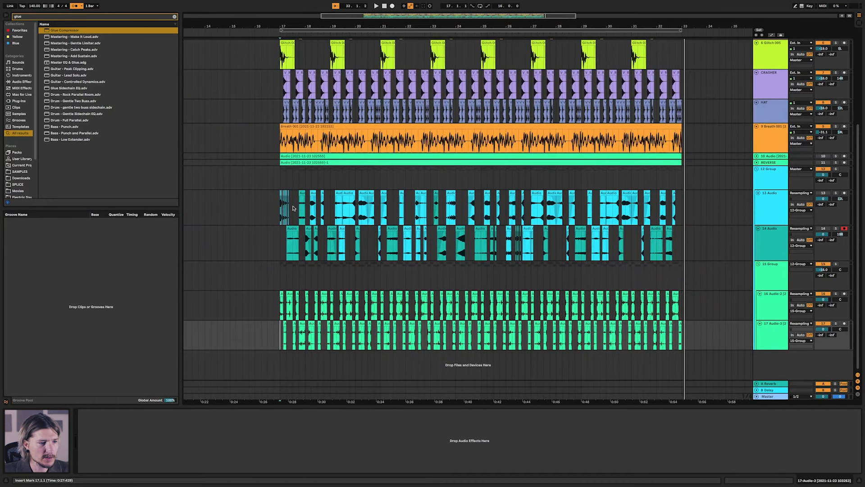
Select the 13 Audio and 14 Audio segments from bar 17 to bar 33 and listen to these two tracks soloed
{"action": "left_click", "coordinate": [281, 210]}
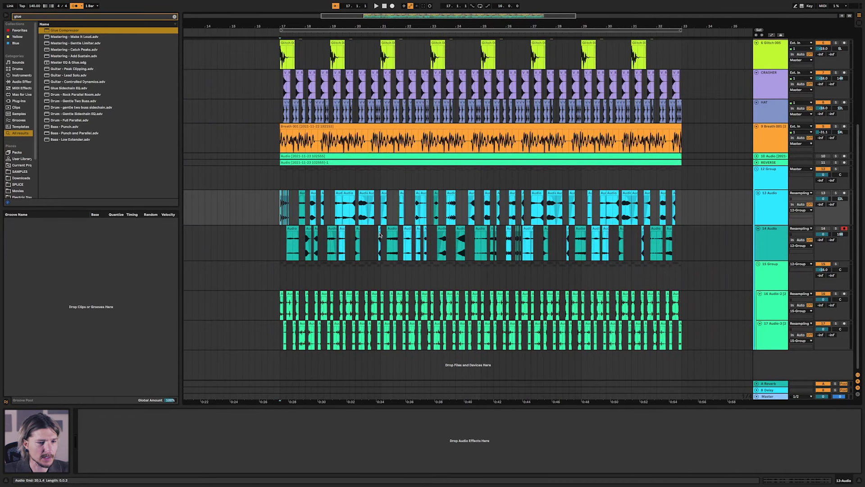
{"action": "left_click", "coordinate": [685, 247], "text": "shift"}
{"action": "key", "text": "space"}
{"action": "scroll", "coordinate": [552, 232], "scroll_direction": "left", "scroll_amount": 5}
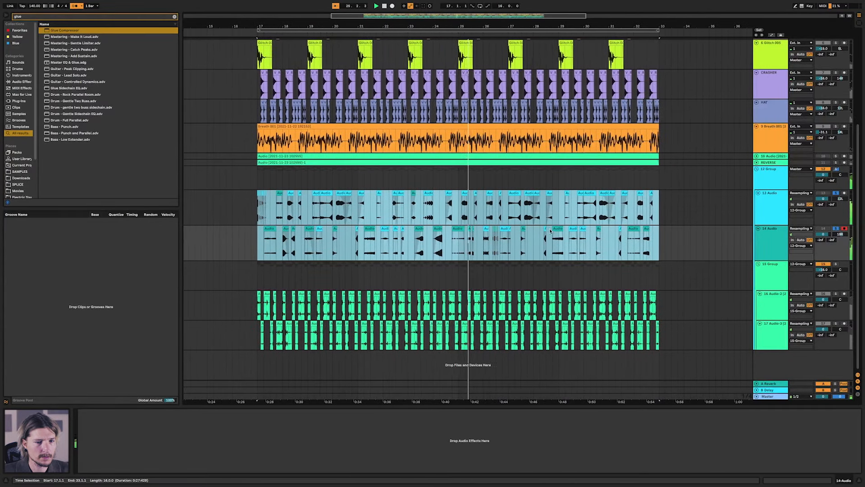
{"action": "left_click", "coordinate": [751, 265]}
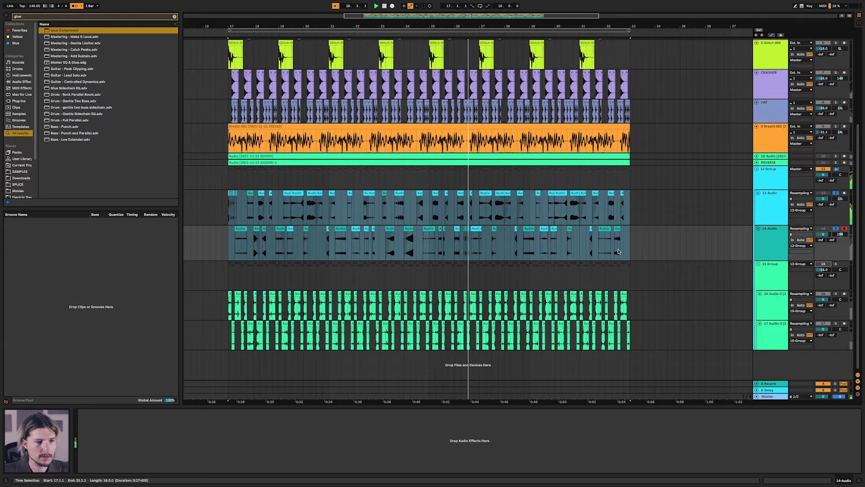
{"action": "left_click", "coordinate": [618, 251]}
{"action": "scroll", "coordinate": [618, 252], "scroll_direction": "left", "scroll_amount": 3}
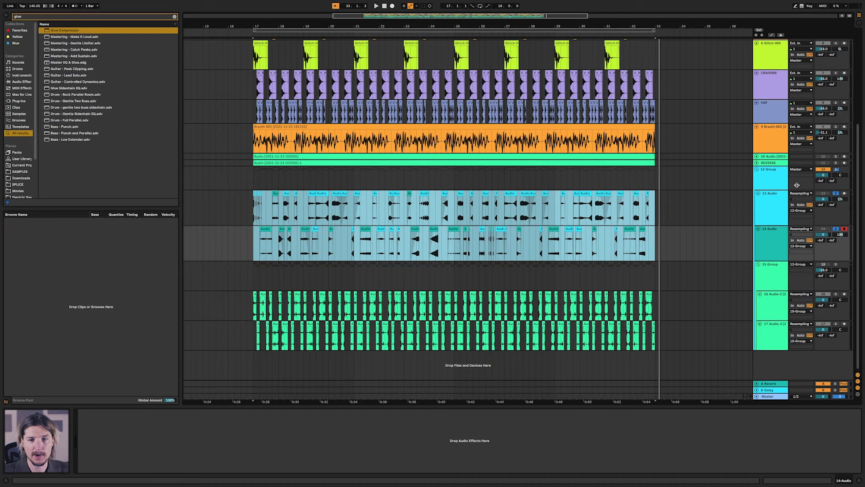
Play all resampled layers together with the drums from bar 17, and show the effects on 12 Group
{"action": "key", "text": "space"}
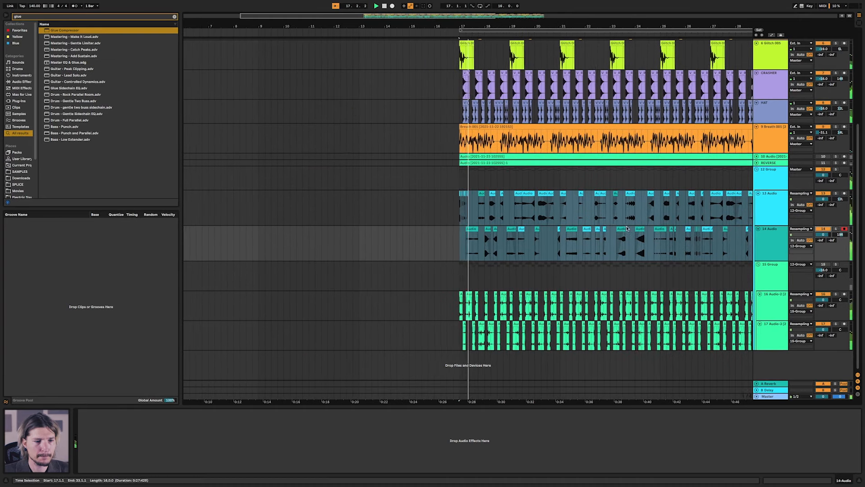
{"action": "scroll", "coordinate": [628, 228], "scroll_direction": "right", "scroll_amount": 5}
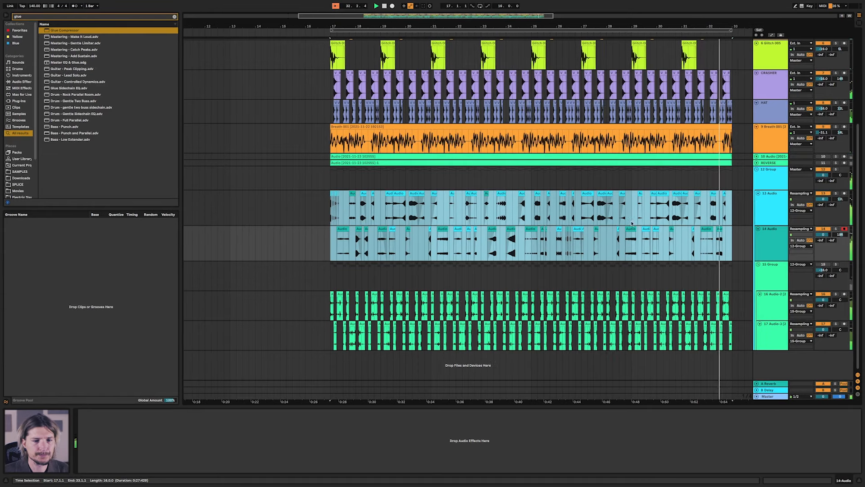
{"action": "left_click", "coordinate": [777, 176]}
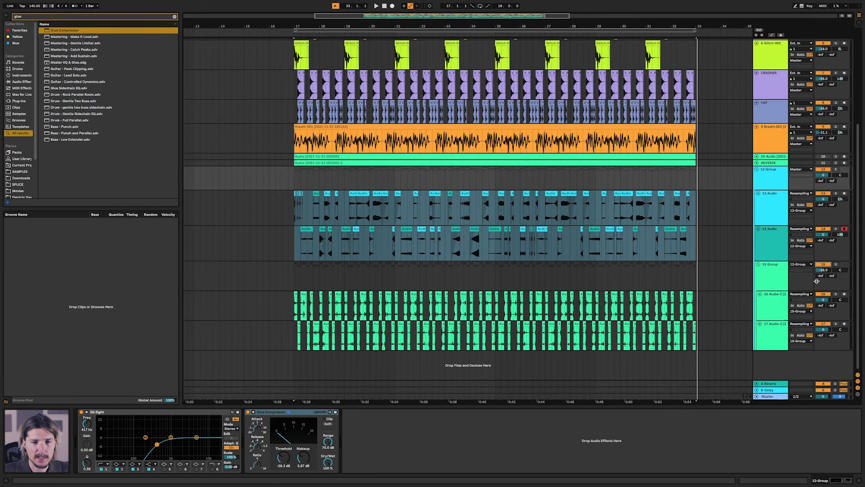
Solo 15 Group and listen to its chopped vocoded segments from bar 17 while looking over the tracks
{"action": "left_click", "coordinate": [293, 340]}
{"action": "key", "text": "space"}
{"action": "scroll", "coordinate": [344, 354], "scroll_direction": "left", "scroll_amount": 5}
{"action": "scroll", "coordinate": [379, 354], "scroll_direction": "right", "scroll_amount": 2}
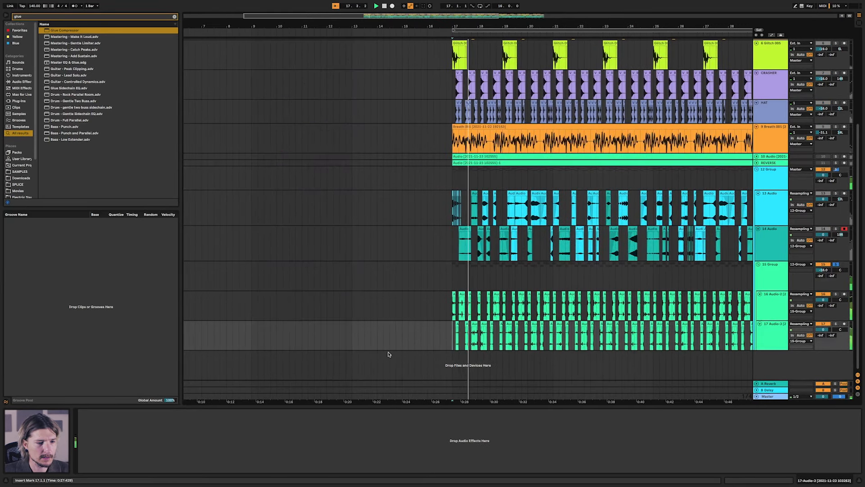
{"action": "scroll", "coordinate": [392, 353], "scroll_direction": "right", "scroll_amount": 3}
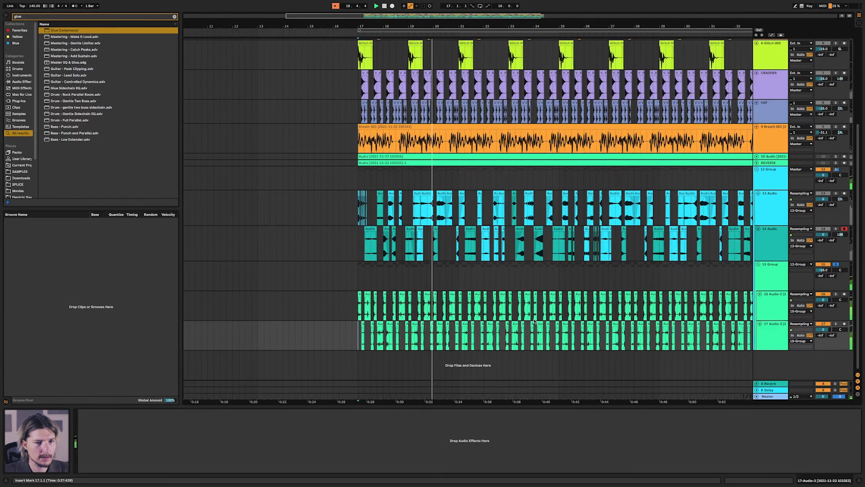
{"action": "scroll", "coordinate": [530, 245], "scroll_direction": "up", "scroll_amount": 5}
{"action": "scroll", "coordinate": [530, 246], "scroll_direction": "right", "scroll_amount": 1}
{"action": "scroll", "coordinate": [529, 246], "scroll_direction": "up", "scroll_amount": 2}
{"action": "scroll", "coordinate": [530, 250], "scroll_direction": "down", "scroll_amount": 6}
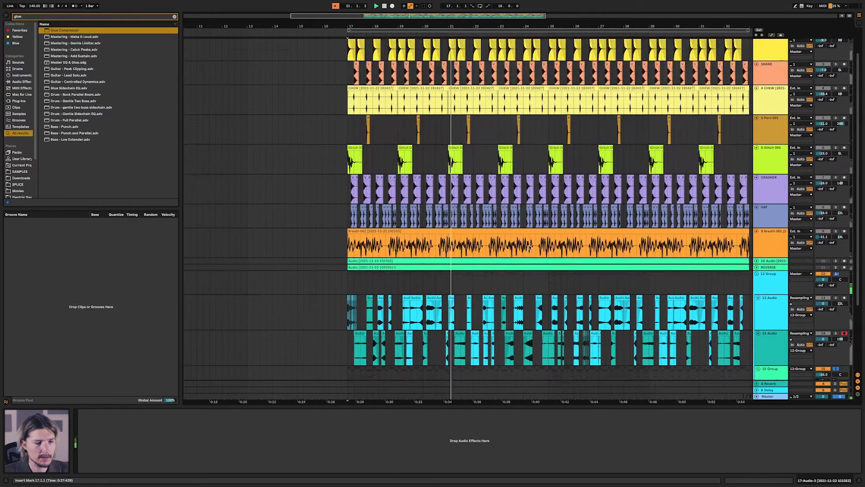
{"action": "scroll", "coordinate": [529, 255], "scroll_direction": "down", "scroll_amount": 1}
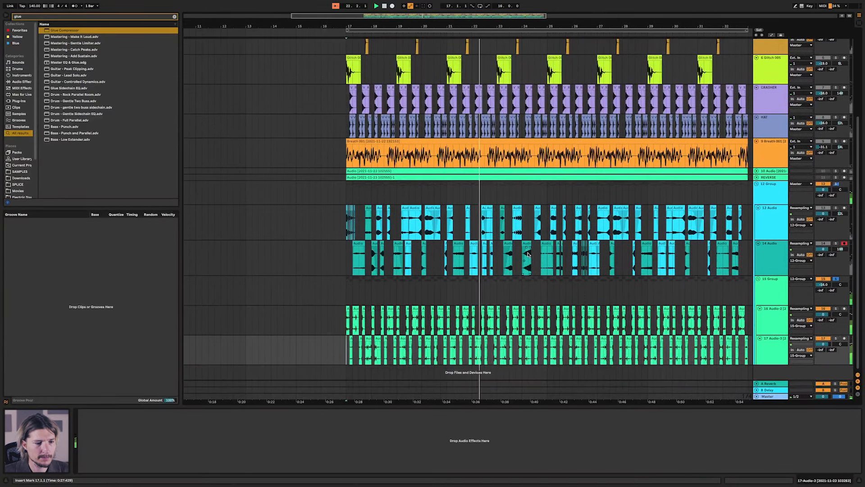
End the solo on 15 Group and play the full arrangement with the drums from bar 17
{"action": "scroll", "coordinate": [530, 255], "scroll_direction": "right", "scroll_amount": 1}
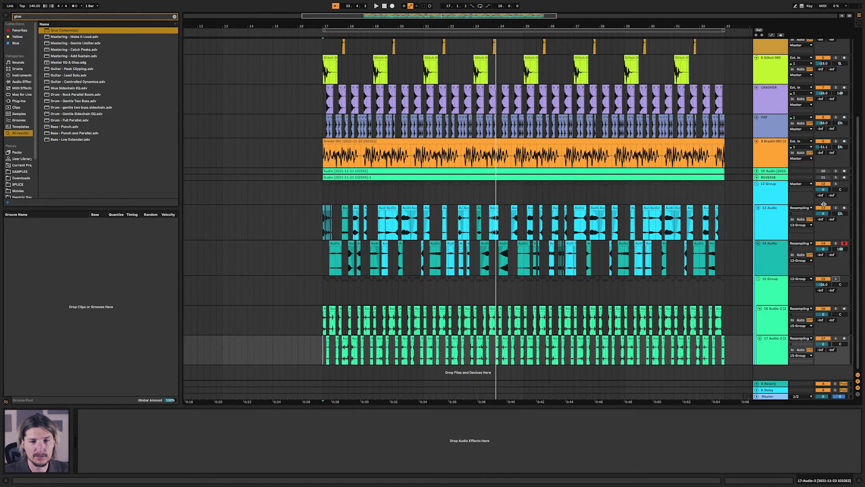
{"action": "key", "text": "space"}
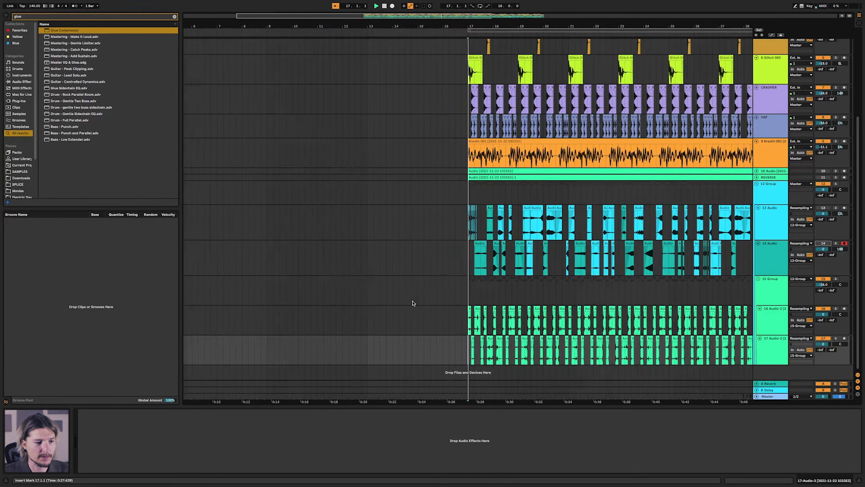
{"action": "scroll", "coordinate": [529, 304], "scroll_direction": "right", "scroll_amount": 5}
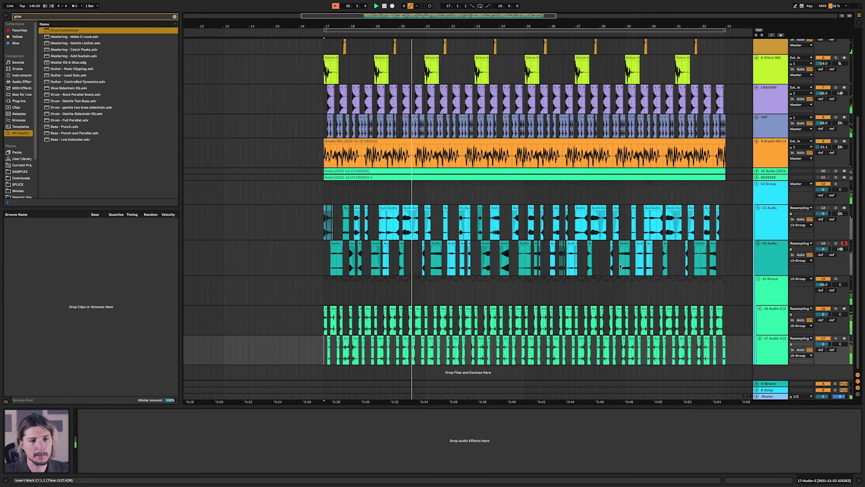
Resample the chopped layers onto the new 18 Audio and 19 Audio tracks, covering bars 17 to 33
{"action": "key", "text": "space"}
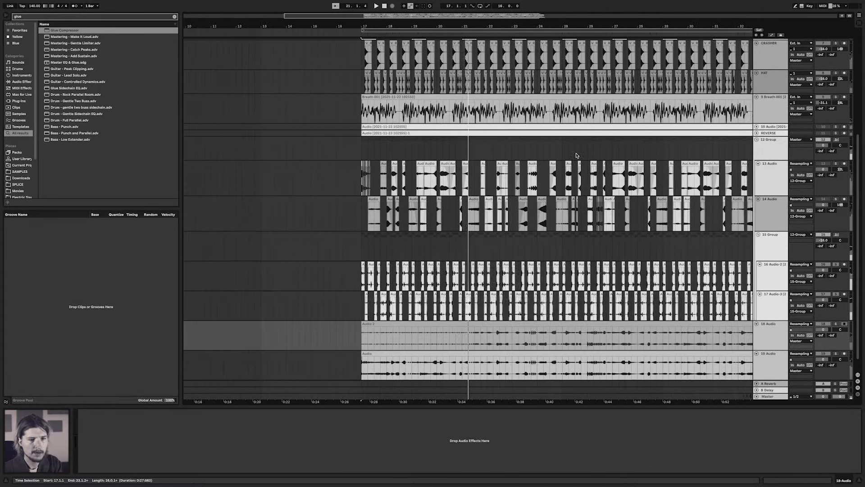
{"action": "key", "text": "F9"}
{"action": "scroll", "coordinate": [599, 332], "scroll_direction": "left", "scroll_amount": 3}
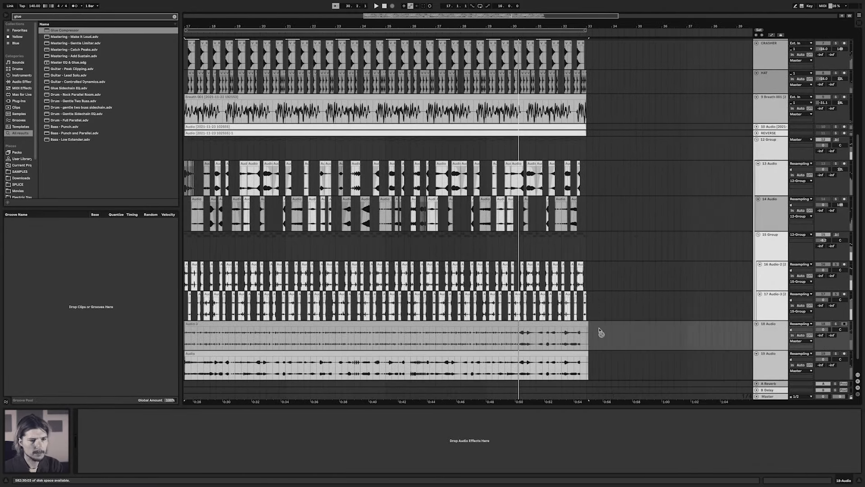
{"action": "key", "text": "space"}
Trim the new recordings to end at bar 33, and delete the old source groups plus the 10 Audio and REVERSE tracks
{"action": "left_click_drag", "start_coordinate": [638, 364], "coordinate": [625, 341]}
{"action": "key", "text": "Delete"}
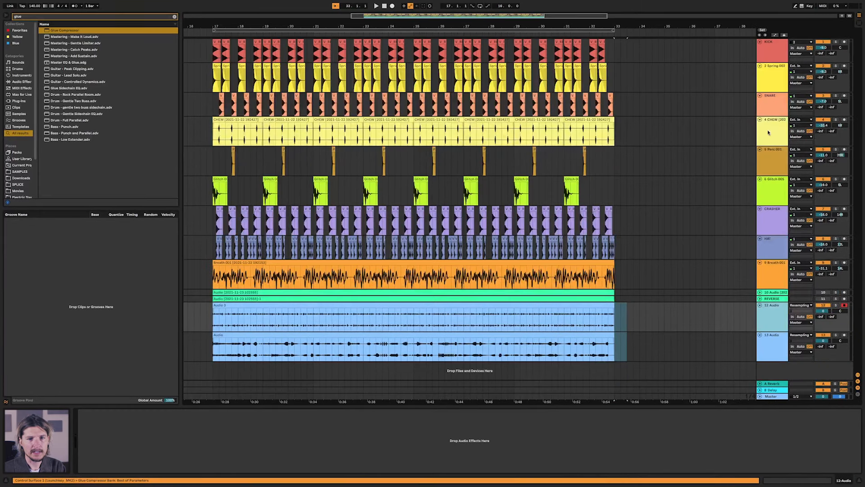
{"action": "left_click", "coordinate": [767, 292]}
{"action": "key", "text": "Delete"}
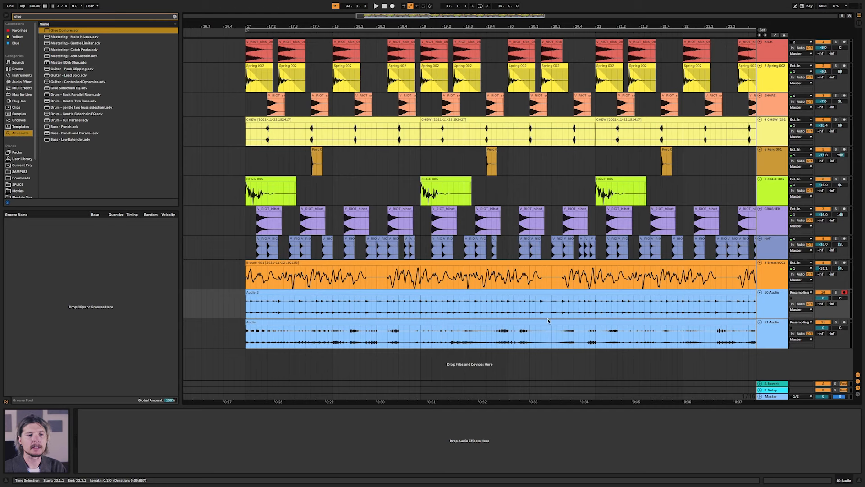
Cut the two resampled blue clips into alternating short segments from bar 17 to bar 33, and group both tracks
{"action": "scroll", "coordinate": [552, 321], "scroll_direction": "right", "scroll_amount": 3}
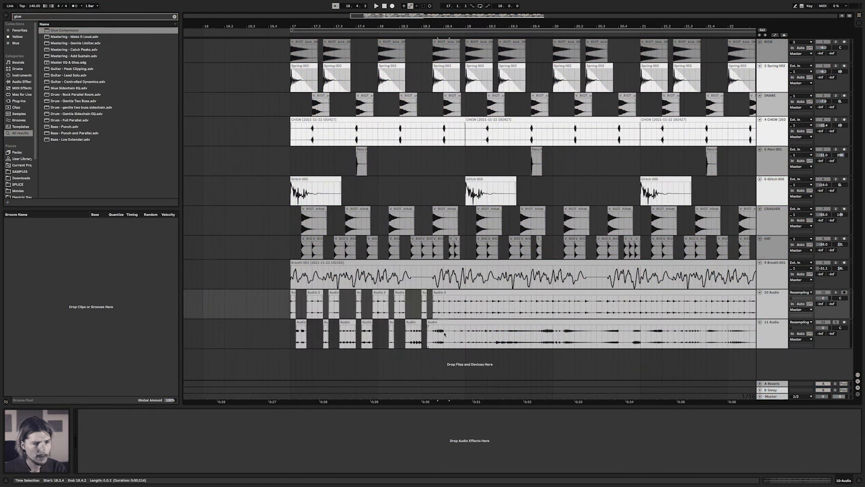
{"action": "scroll", "coordinate": [580, 320], "scroll_direction": "right", "scroll_amount": 5}
{"action": "scroll", "coordinate": [608, 315], "scroll_direction": "right", "scroll_amount": 5}
{"action": "key", "text": "Delete"}
{"action": "left_click_drag", "start_coordinate": [331, 331], "coordinate": [359, 314]}
{"action": "key", "text": "Delete"}
{"action": "key", "text": "Delete"}
{"action": "scroll", "coordinate": [376, 313], "scroll_direction": "right", "scroll_amount": 5}
{"action": "left_click_drag", "start_coordinate": [391, 312], "coordinate": [375, 313]}
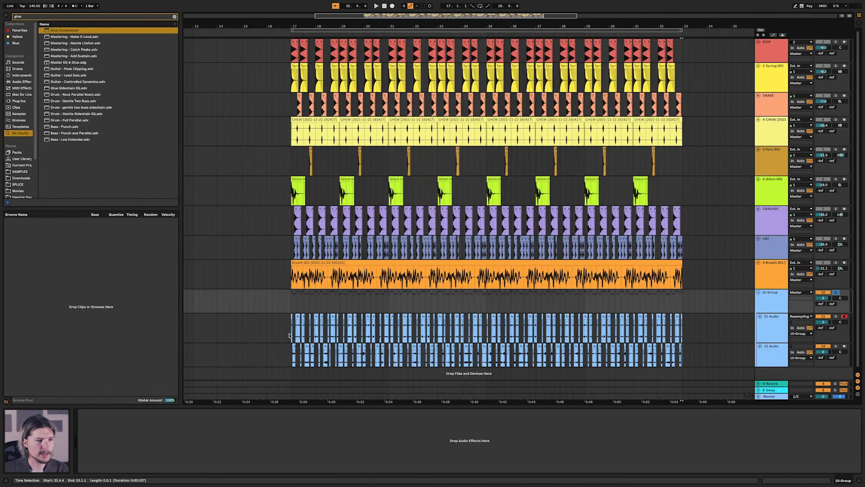
Listen to the chopped blue group soloed from bar 17, and play it again unsoloed together with the drums
{"action": "left_click", "coordinate": [289, 335]}
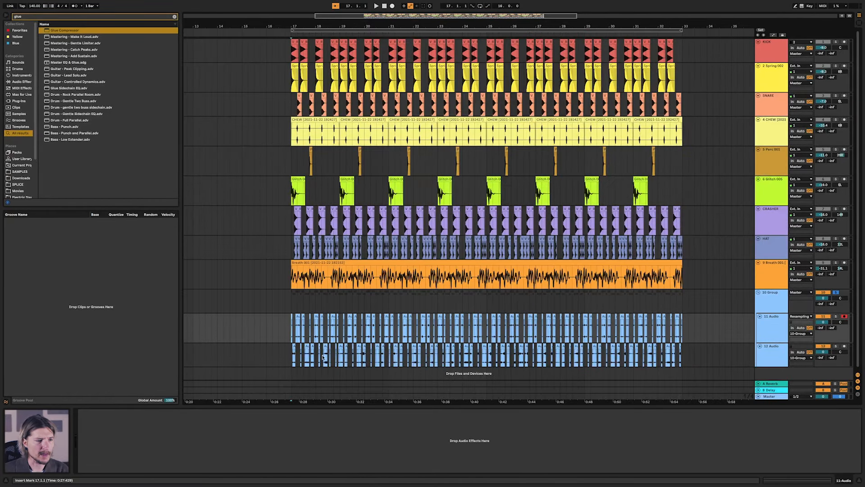
{"action": "key", "text": "space"}
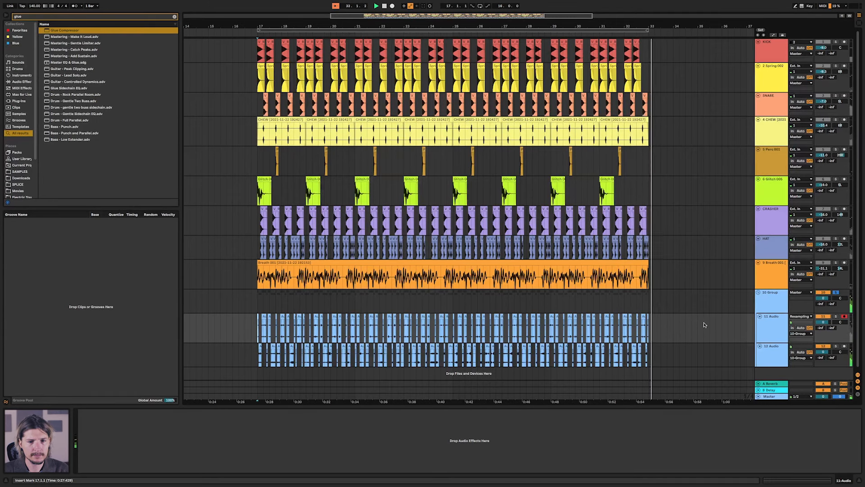
{"action": "left_click", "coordinate": [835, 292]}
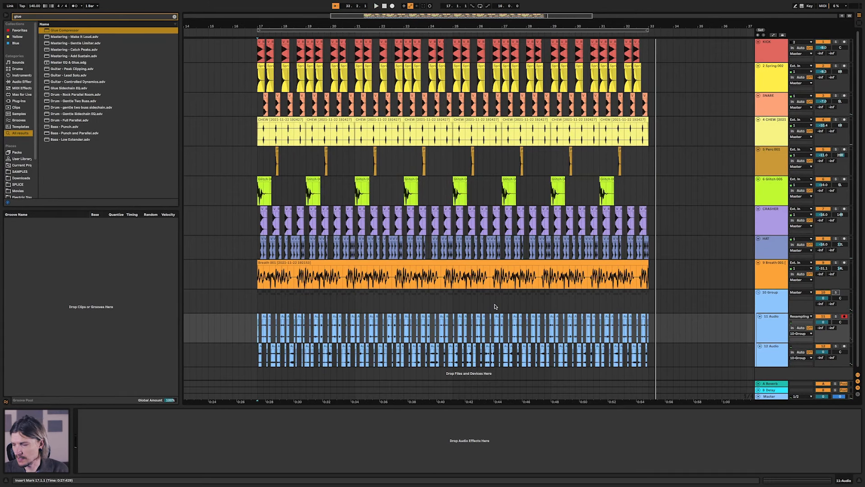
{"action": "key", "text": "space"}
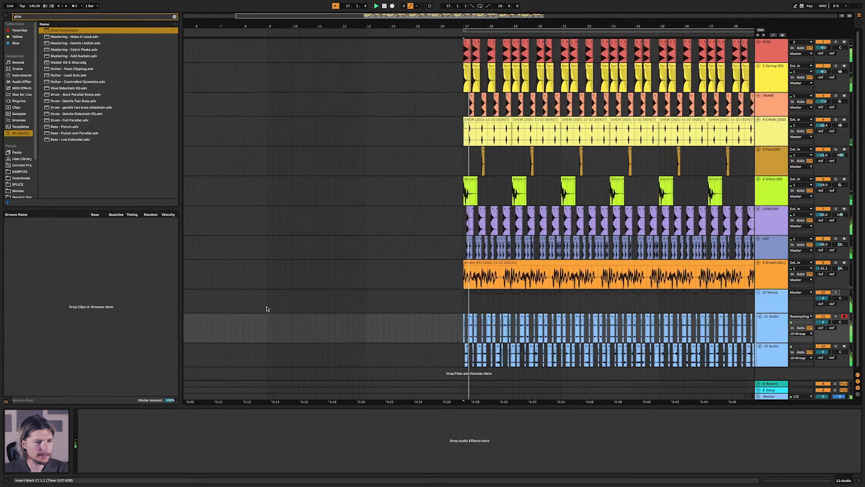